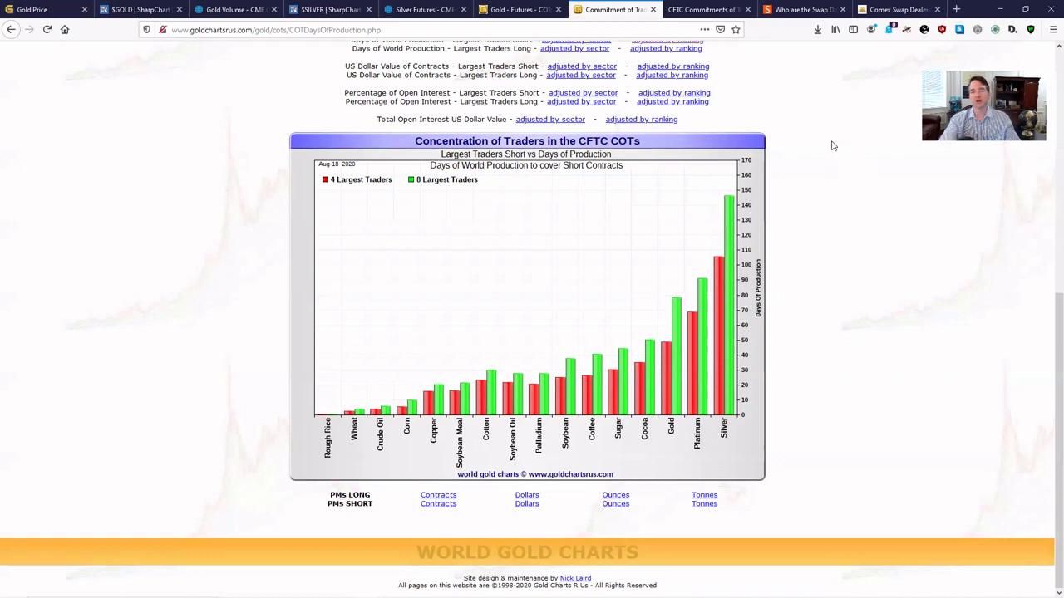
Step: Open the CFTC disaggregated Commitments of Traders report and highlight the palladium section to examine its position tables
click(706, 15)
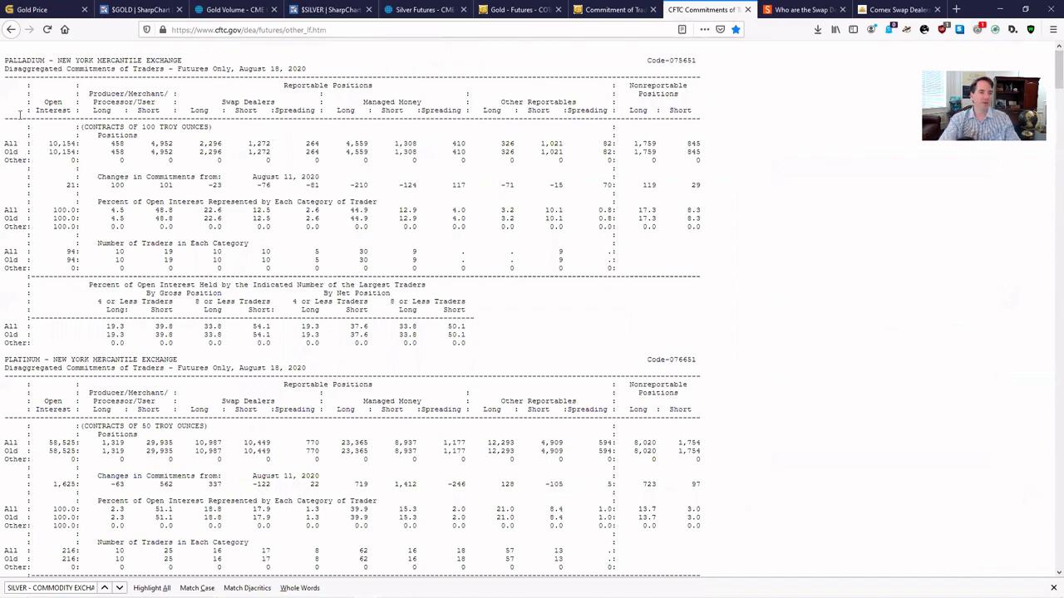
drag(18, 85, 737, 356)
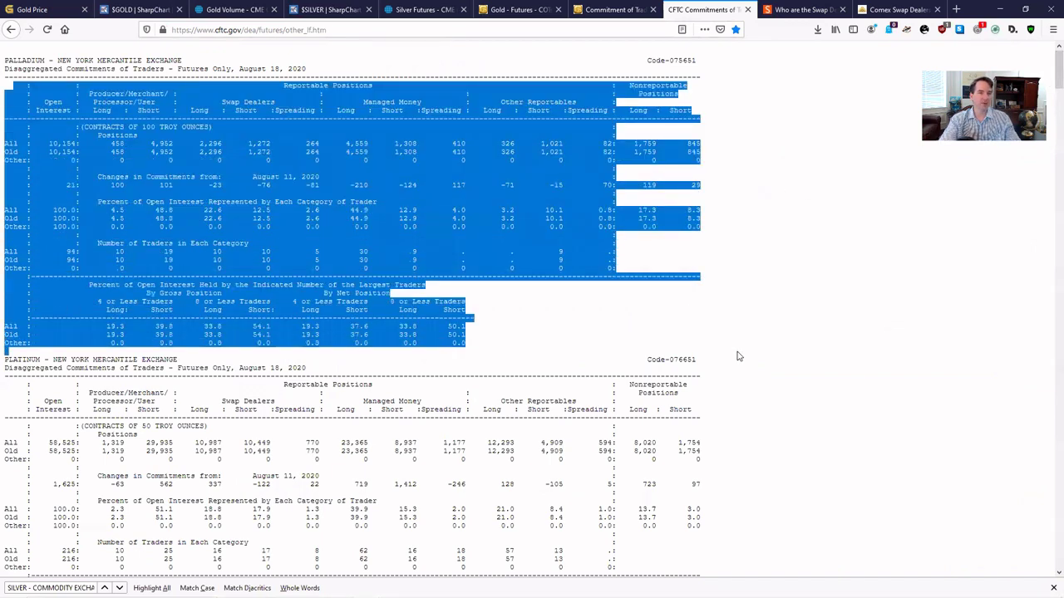
click(5, 65)
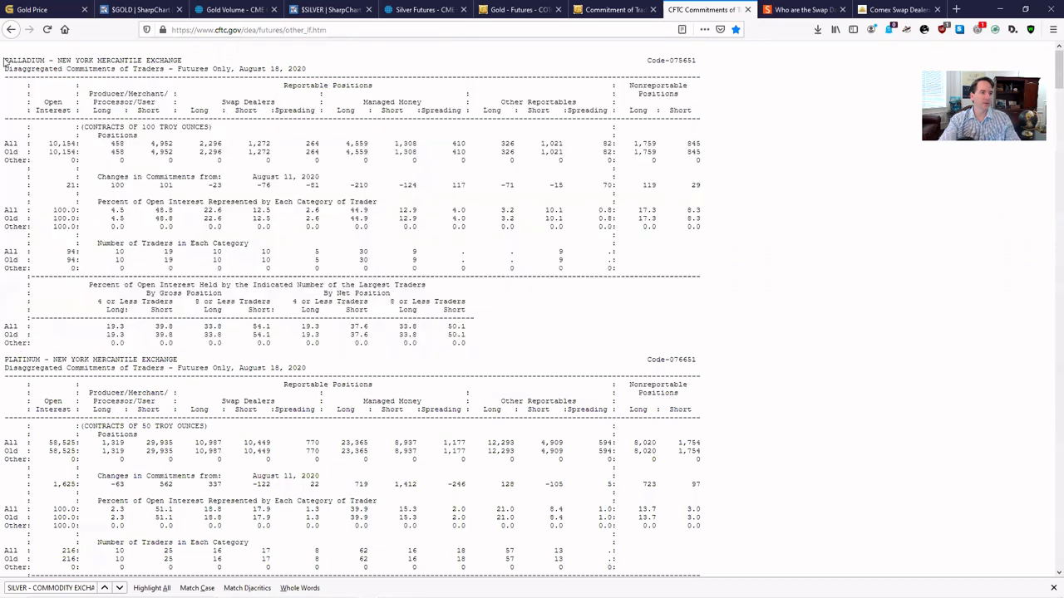
drag(5, 63, 667, 356)
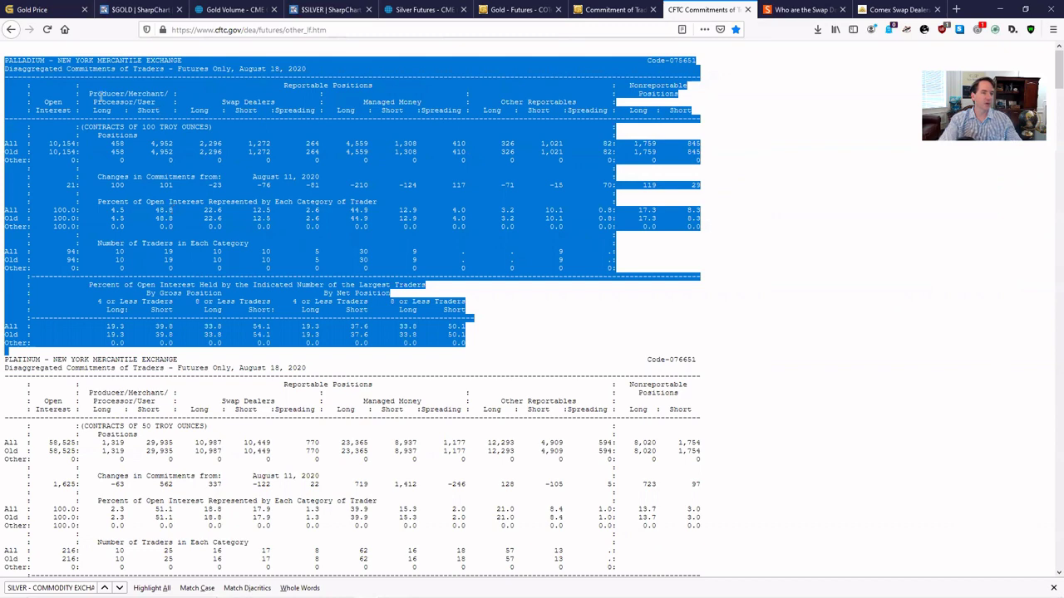
click(780, 271)
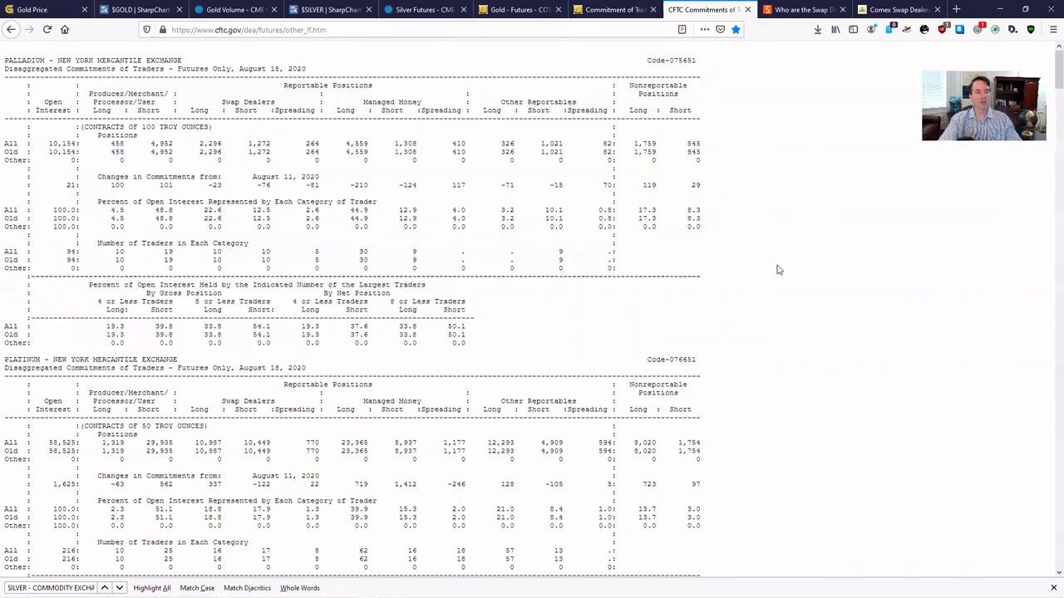
scroll(98, 353, down, 3)
scroll(97, 349, up, 3)
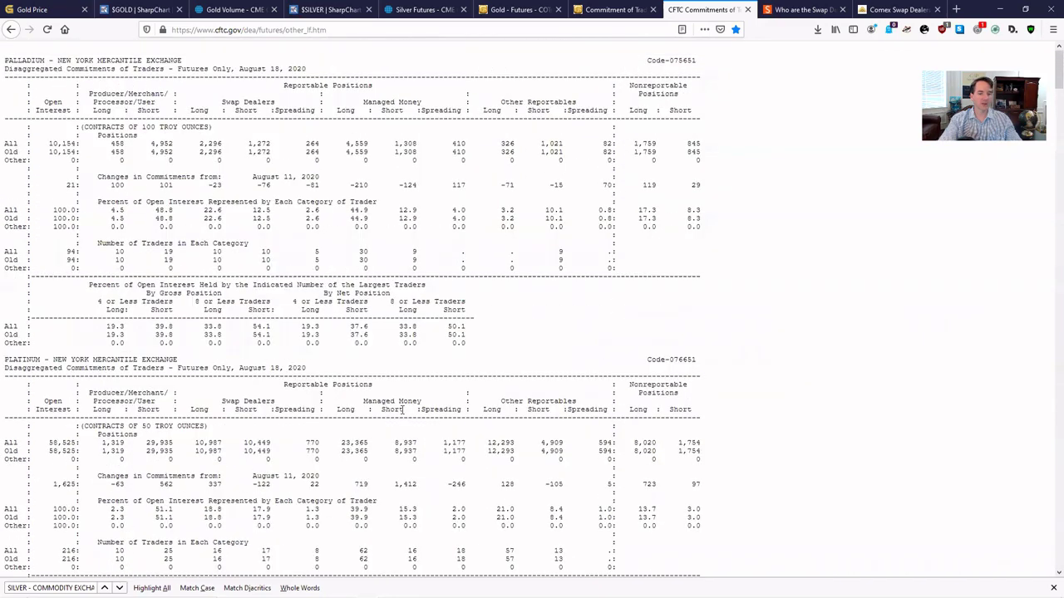
Step: Switch to the Silver 8-24-2020 workbook in Excel and view the silver sheet, returning to the Gold sheet
mouse_move(586, 572)
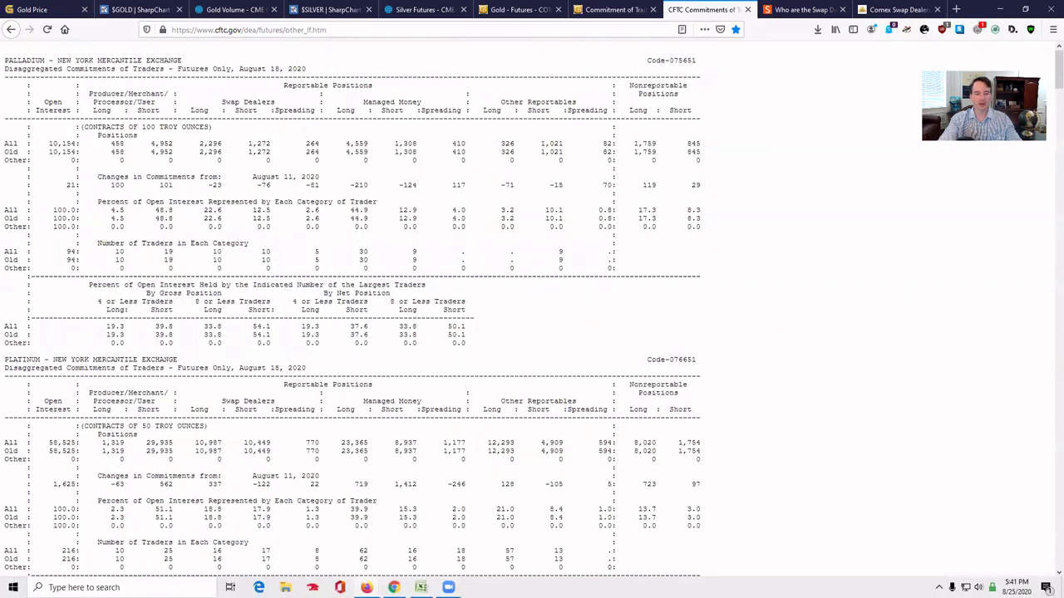
click(420, 588)
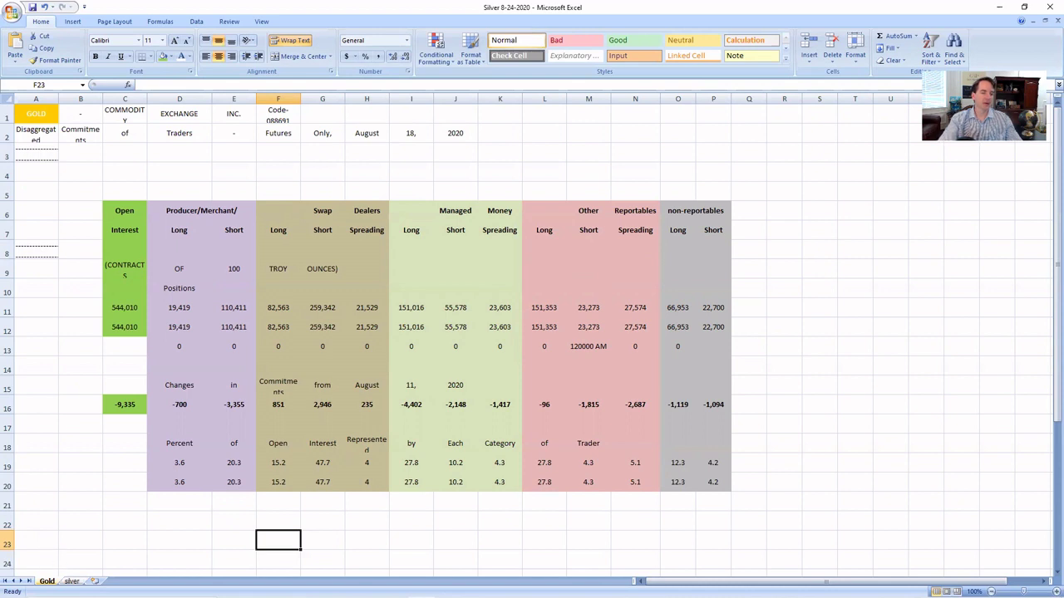
click(72, 581)
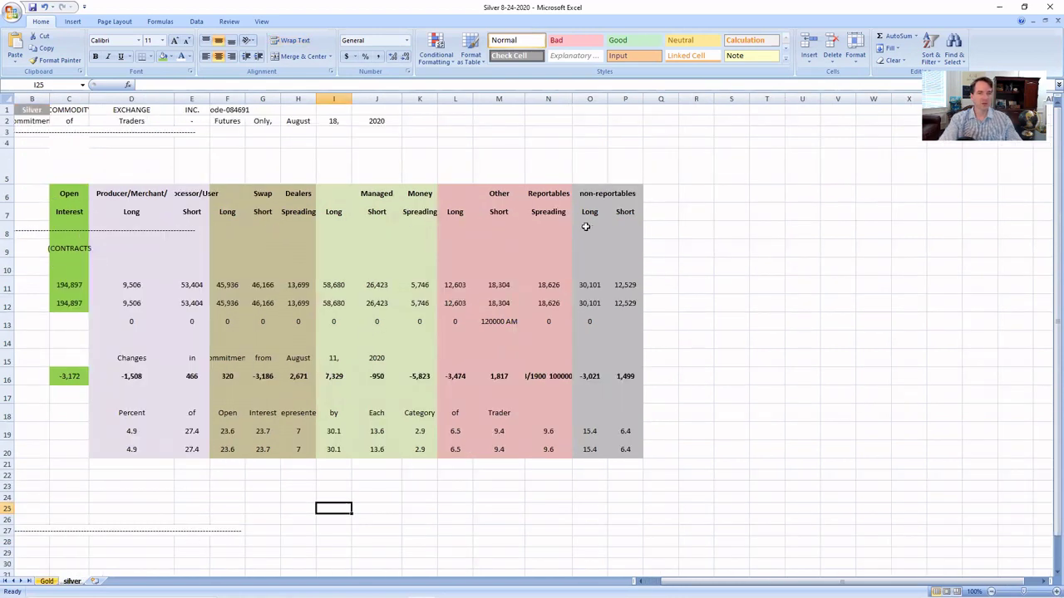
click(47, 581)
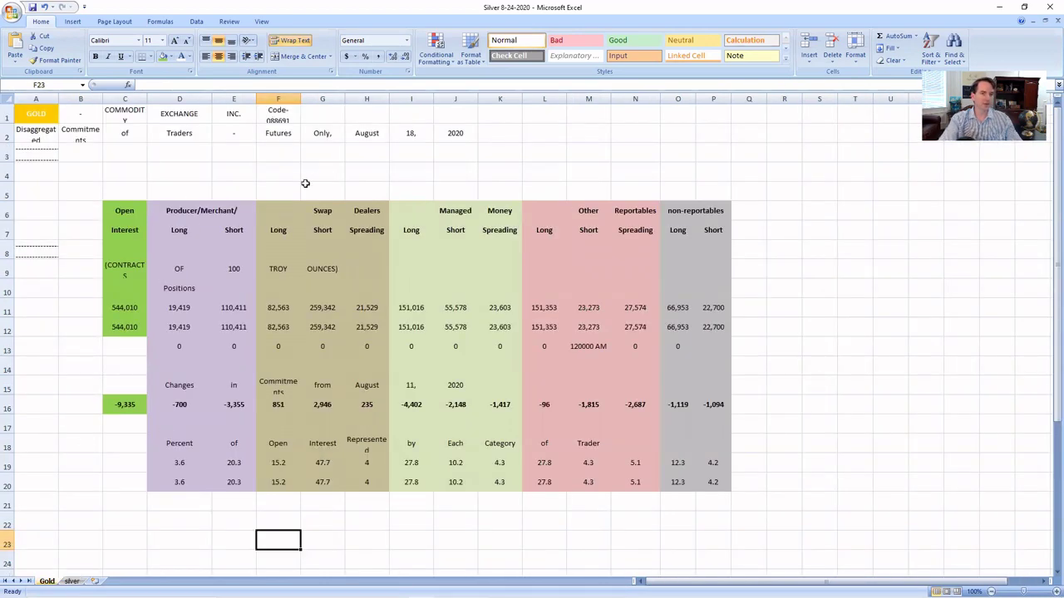
Step: Enter the heading "commercial" in cell D5 above the Producer/Merchant columns of the Gold sheet
click(175, 192)
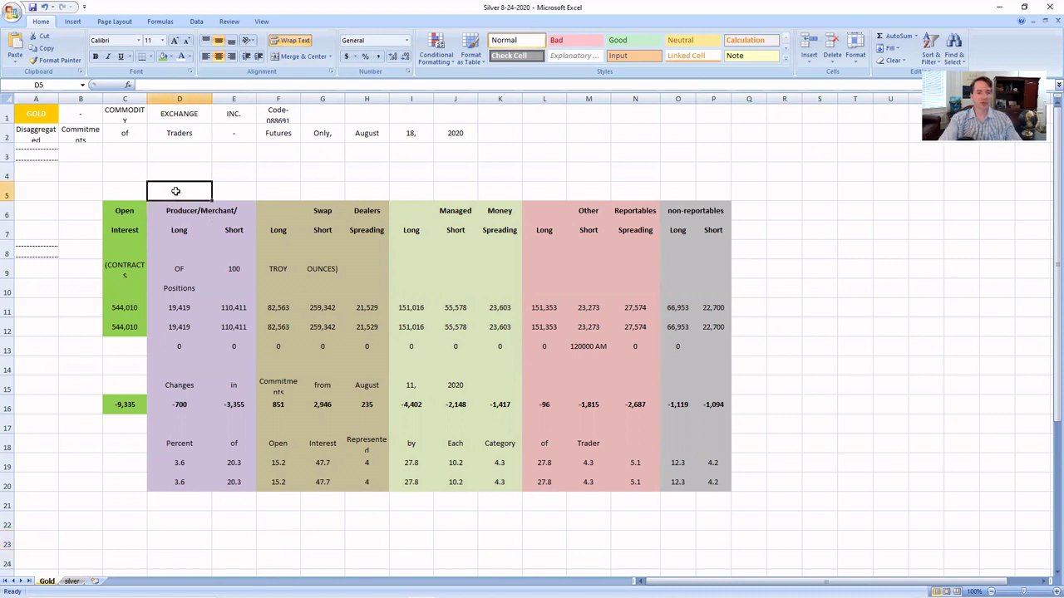
drag(175, 191, 349, 190)
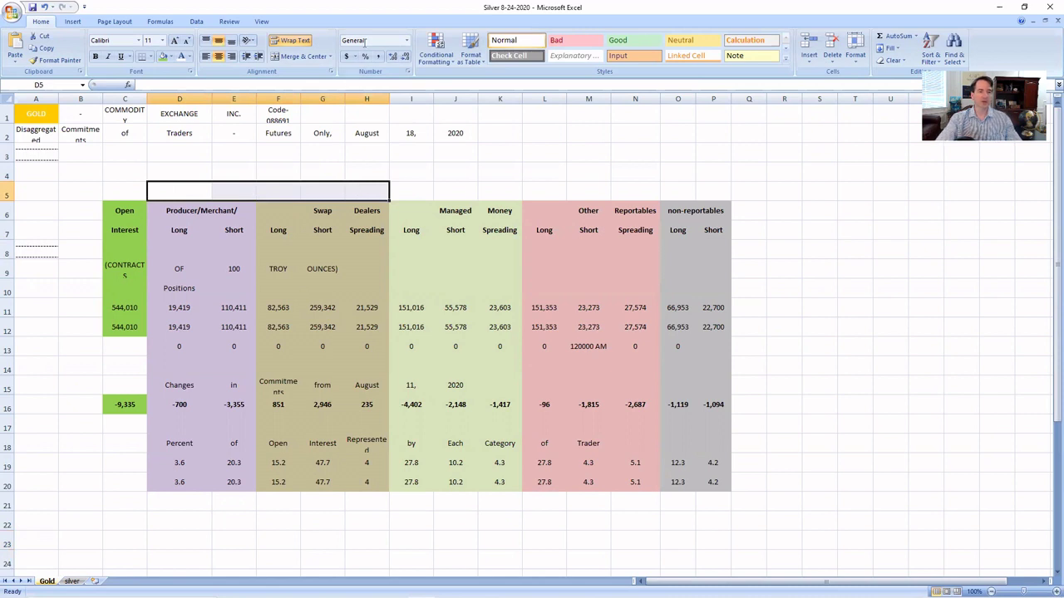
click(198, 186)
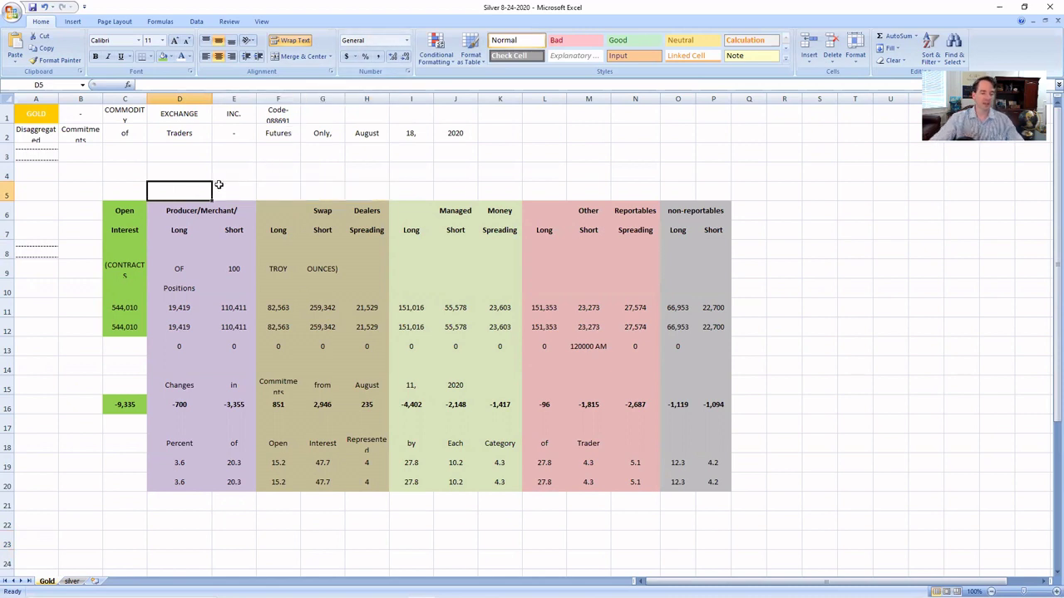
text(commercial)
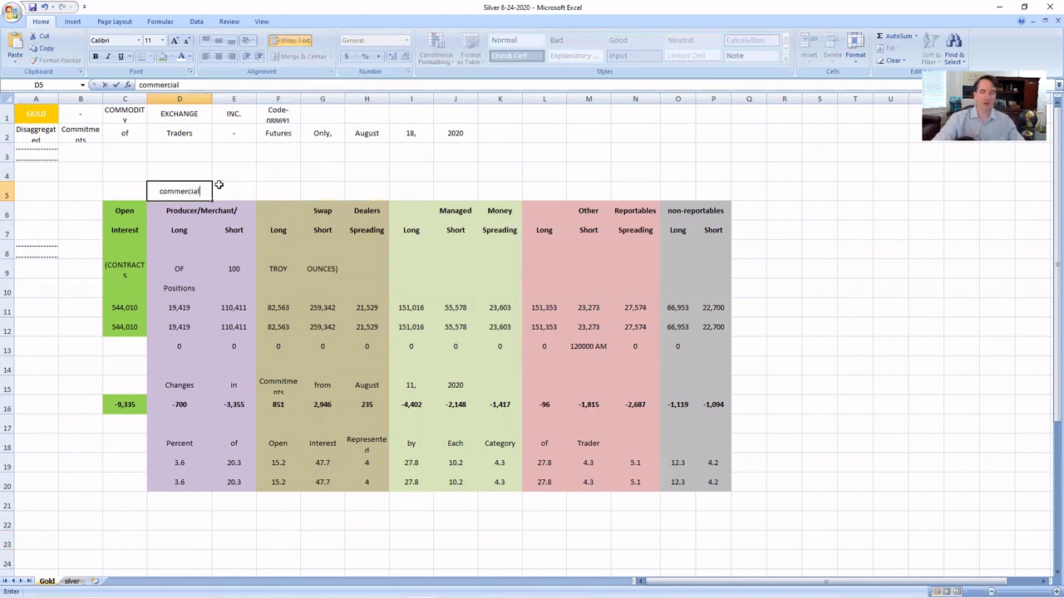
click(281, 164)
Step: Merge cells D5:H5 so the "commercial" heading spans the Producer/Merchant and Swap Dealers columns
drag(190, 190, 359, 192)
right_click(359, 193)
click(398, 325)
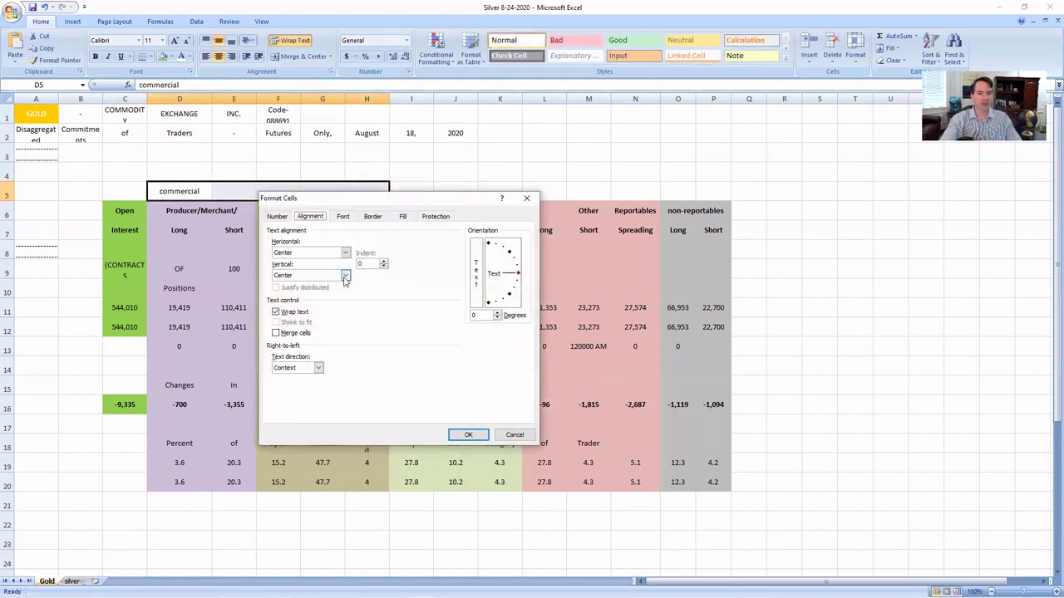
click(291, 334)
click(468, 435)
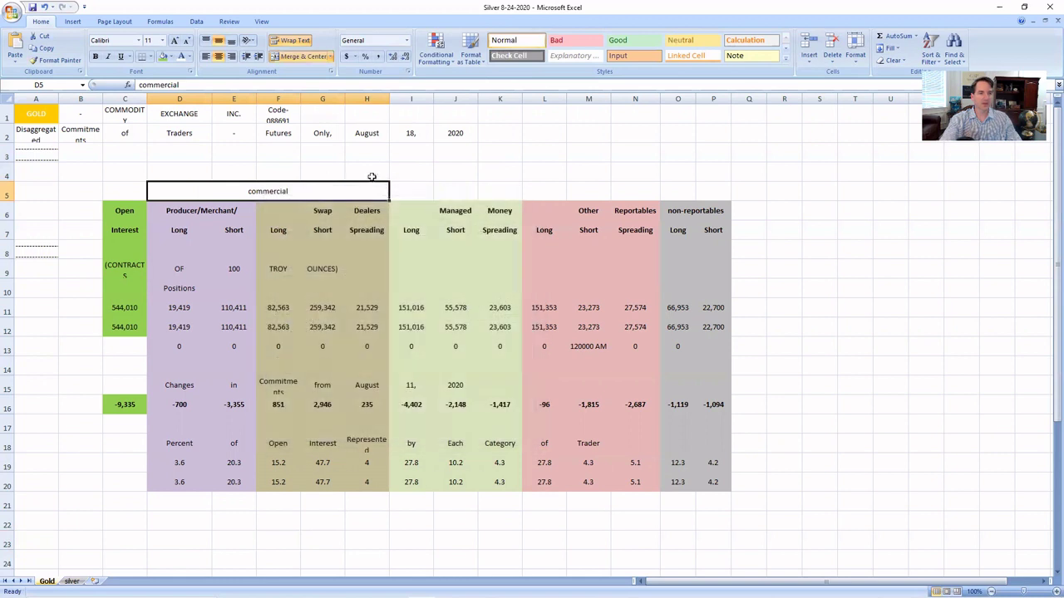
Step: Make the merged "commercial" heading bold and underlined
click(95, 56)
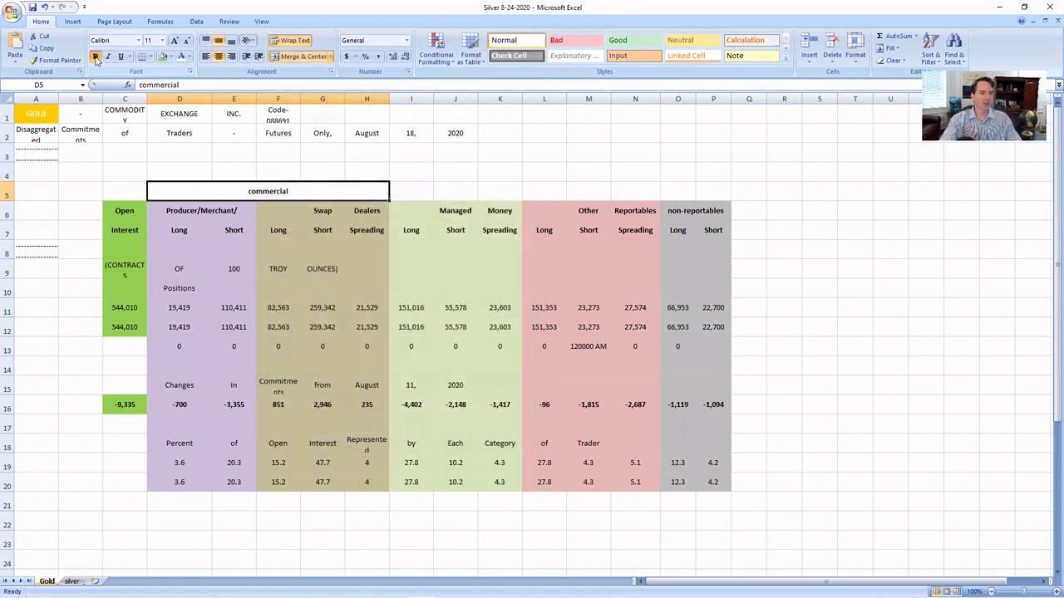
click(121, 57)
click(465, 187)
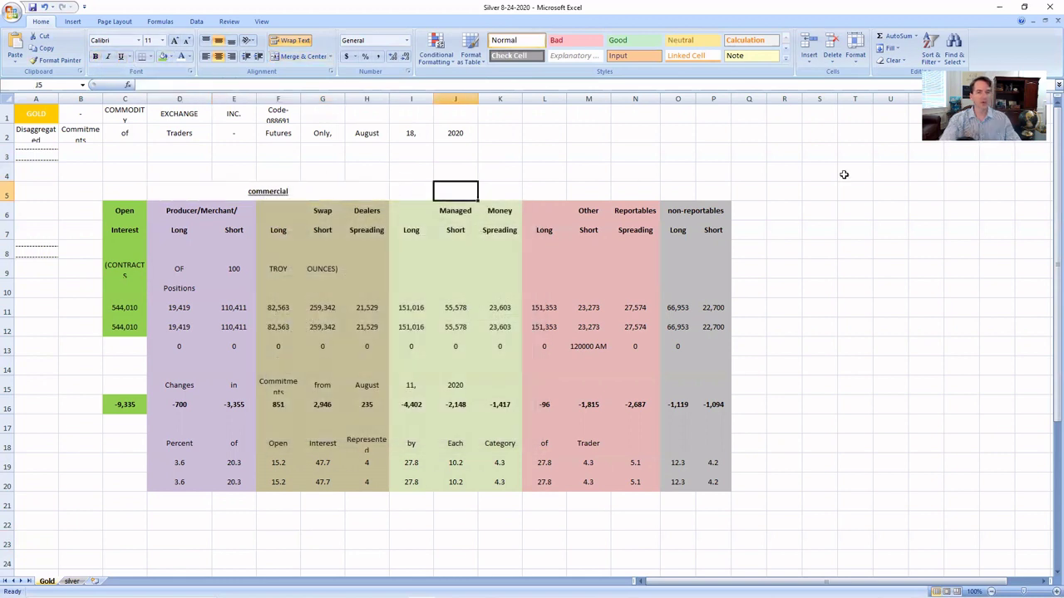
Step: Highlight the blank cells I5:K5 above Managed Money, and L5:P5 above Other Reportables and non-reportables
drag(411, 193, 486, 191)
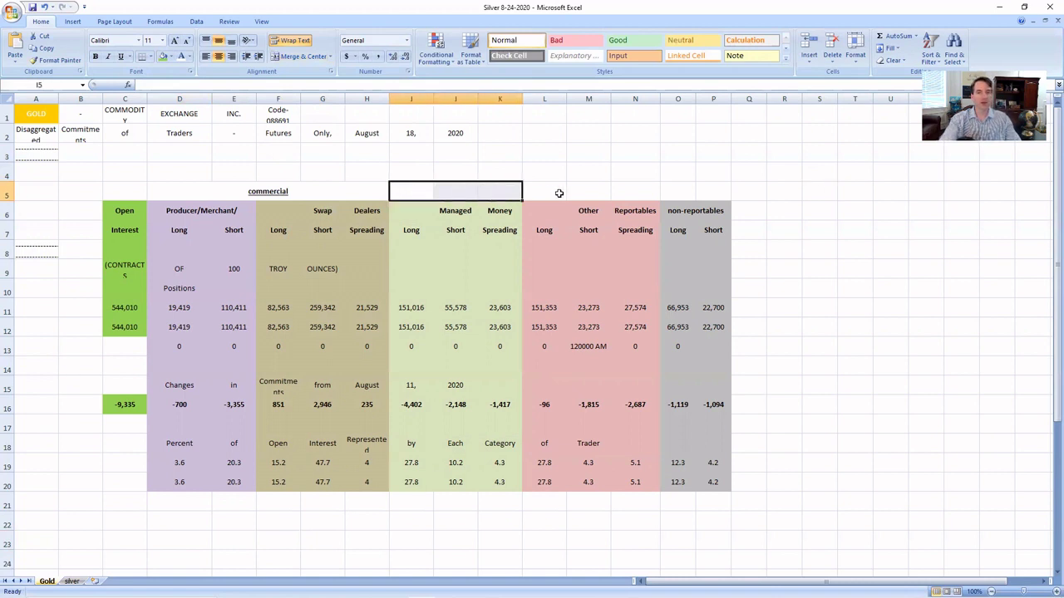
drag(544, 191, 708, 191)
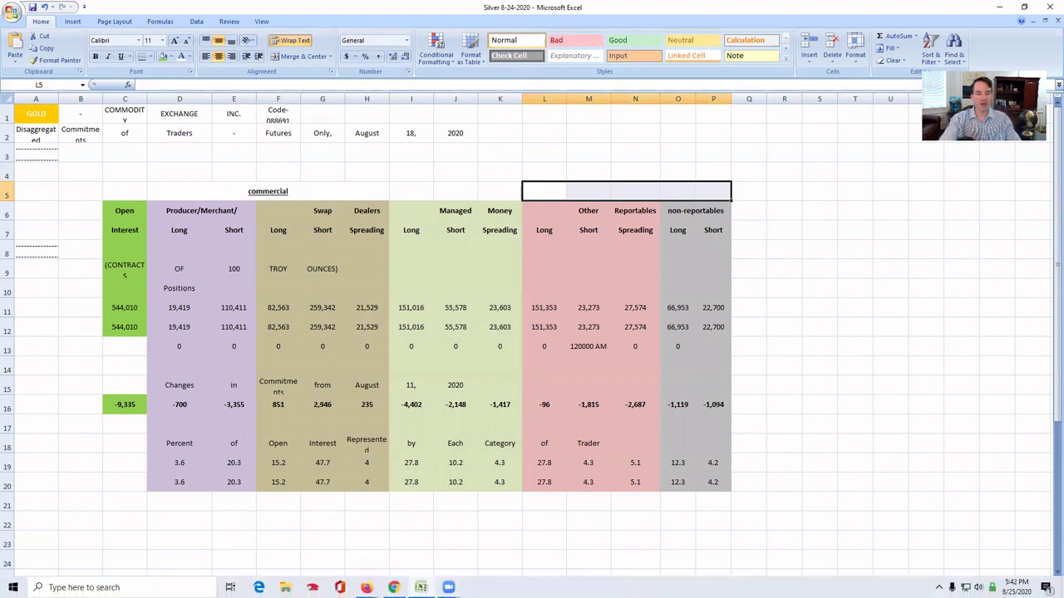
Step: Switch to Firefox and view the trader concentration chart and the gold COTs futures open interest by positions chart
mouse_move(394, 588)
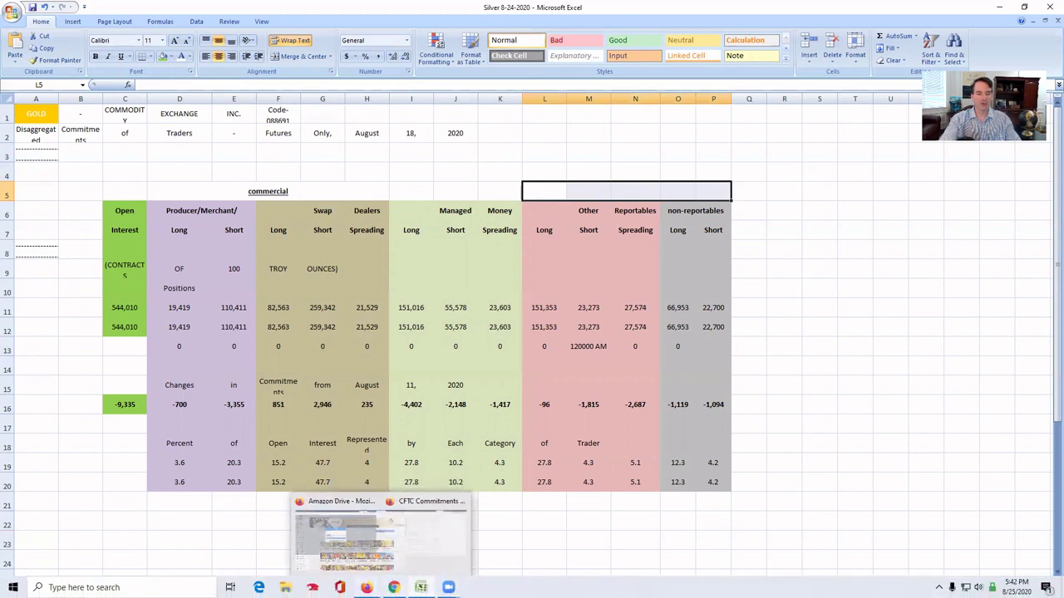
click(407, 538)
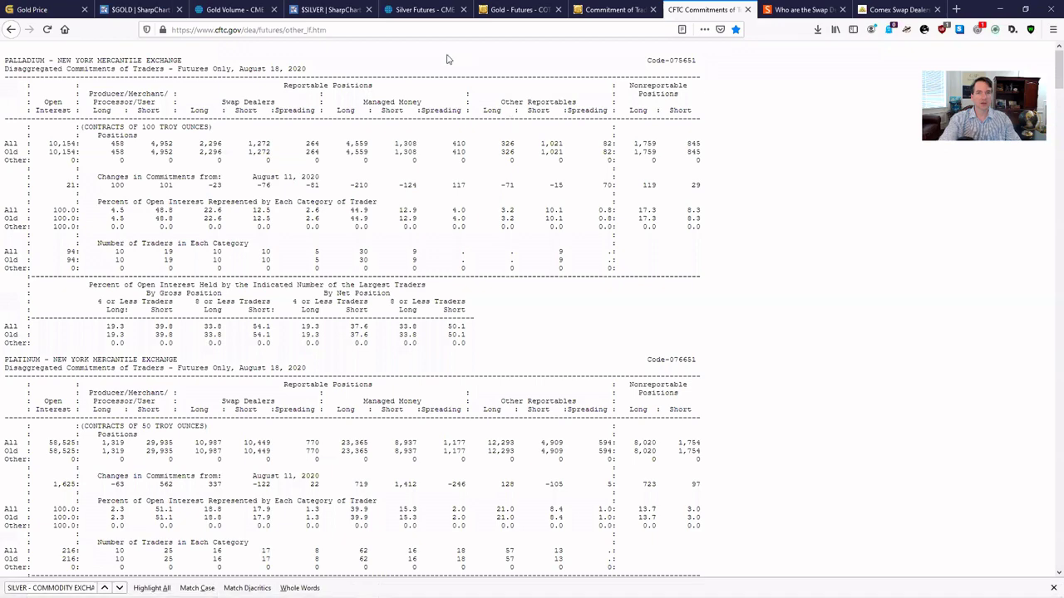
click(645, 11)
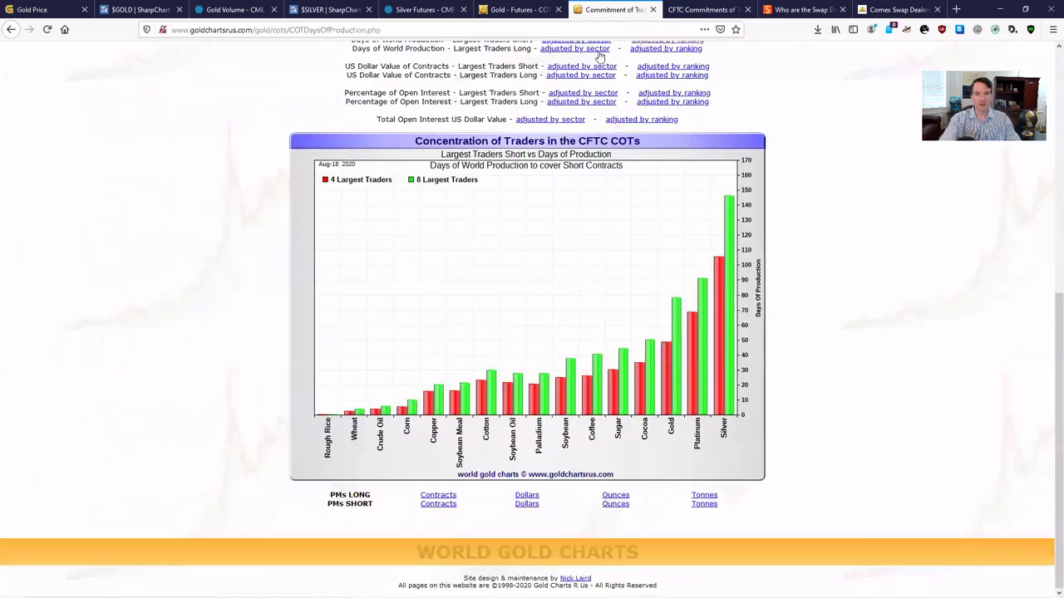
click(542, 20)
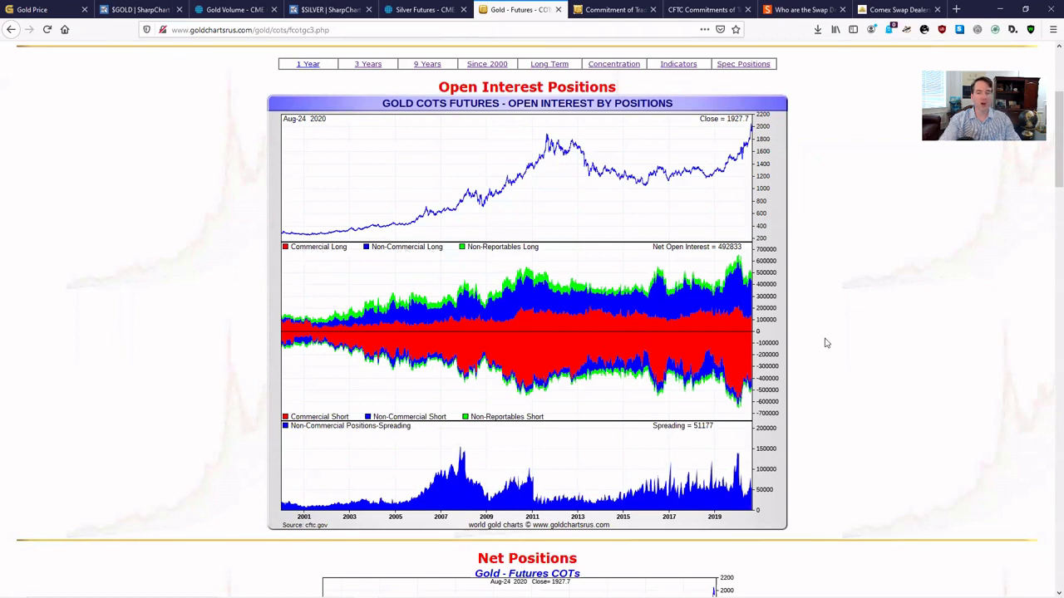
Step: Return to the Excel workbook and apply all borders to the merged "commercial" heading on the Gold sheet
mouse_move(748, 594)
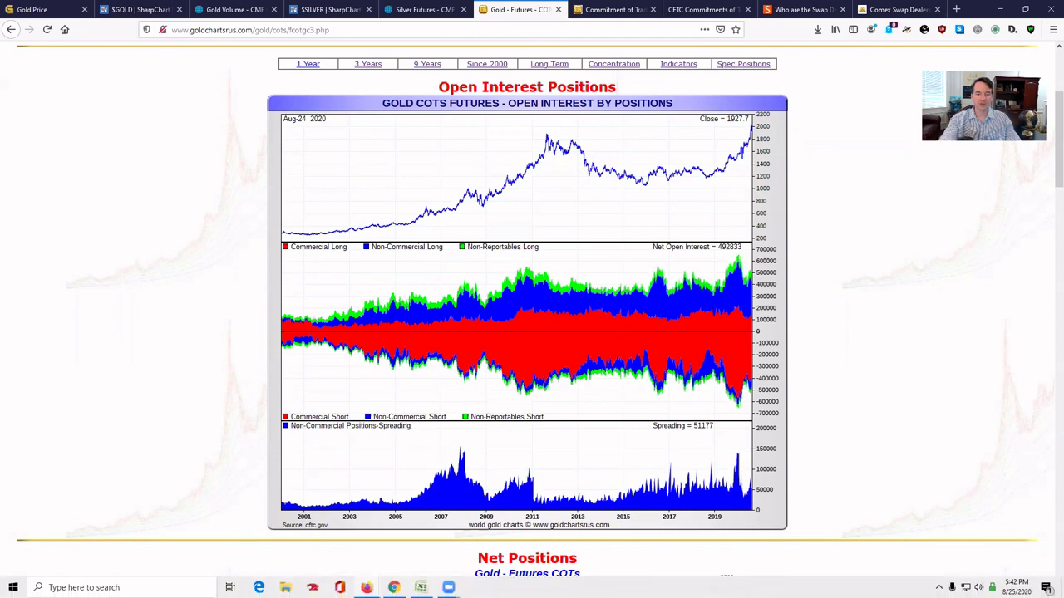
click(421, 587)
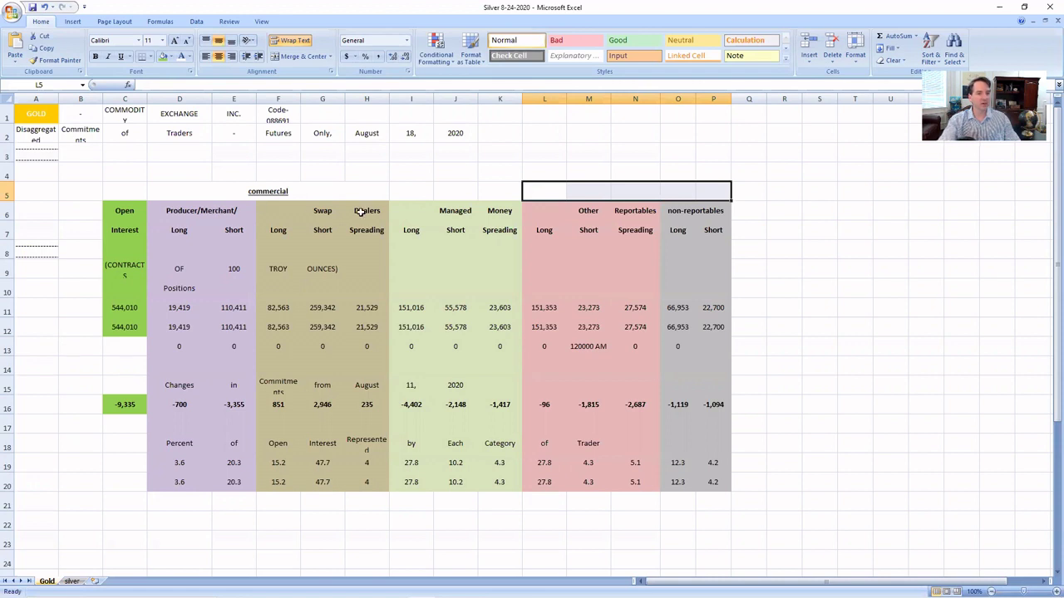
click(226, 191)
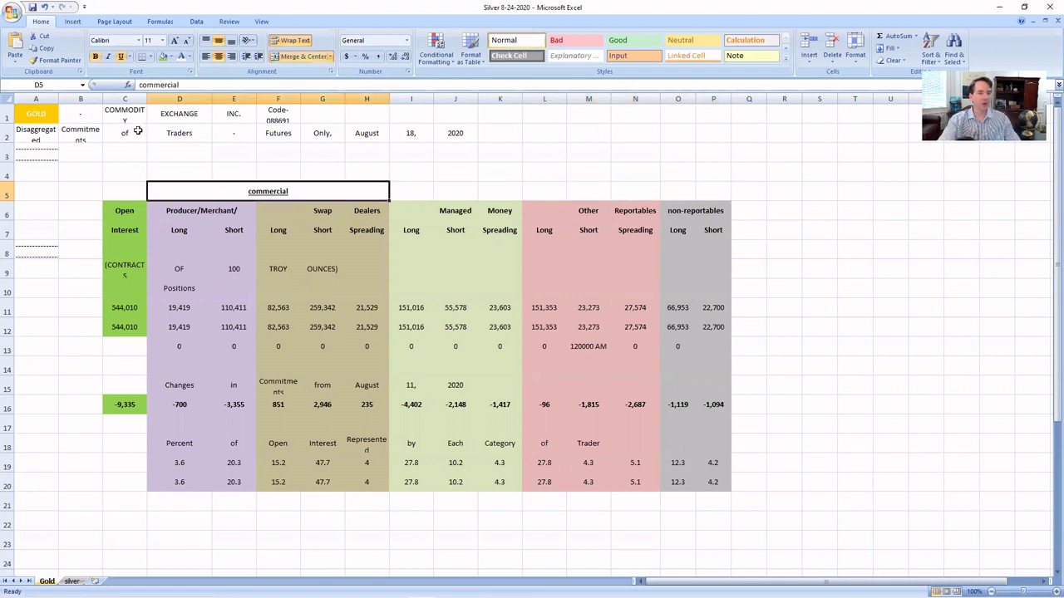
click(151, 56)
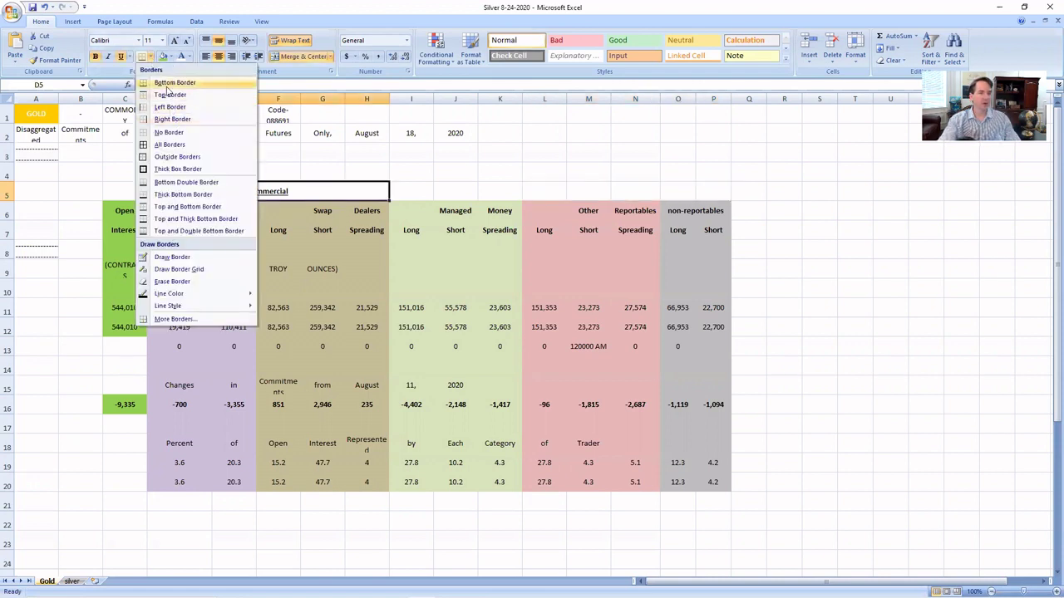
click(170, 145)
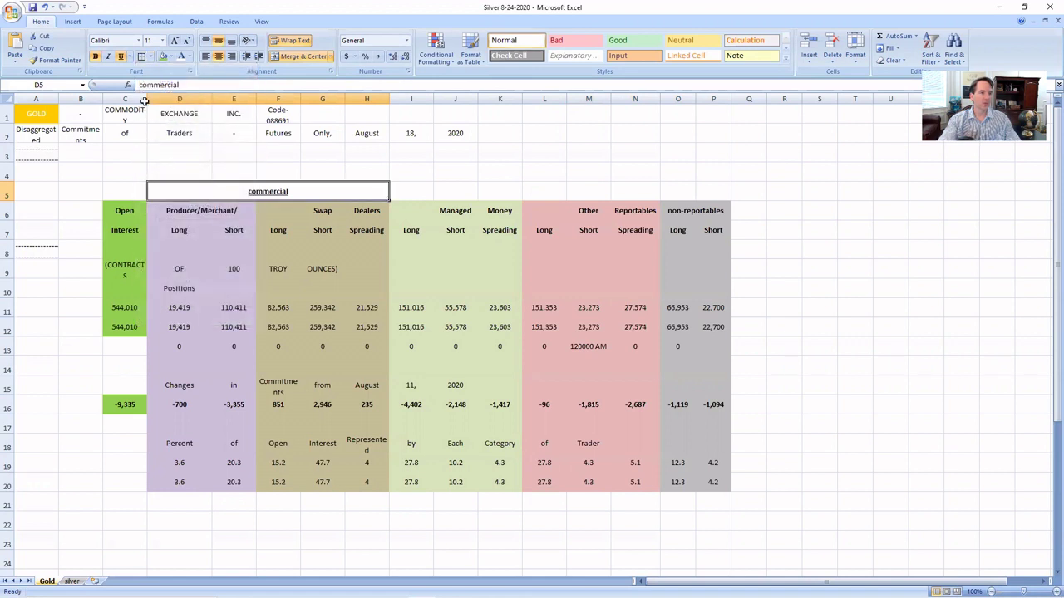
click(106, 168)
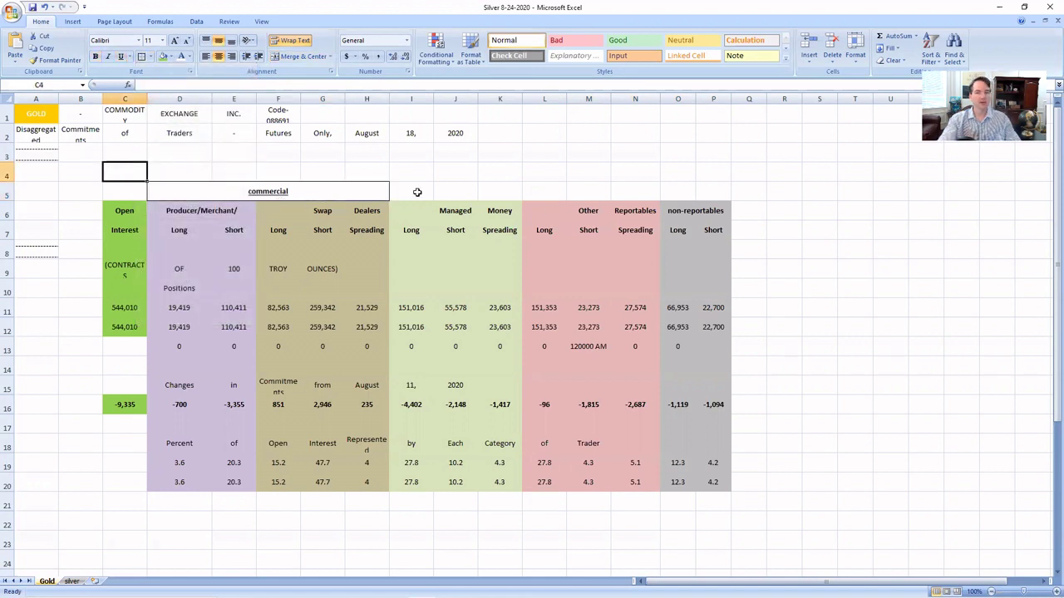
Step: Highlight the blank cells I5:K5 above the Managed Money columns and clear the highlight
drag(415, 190, 509, 190)
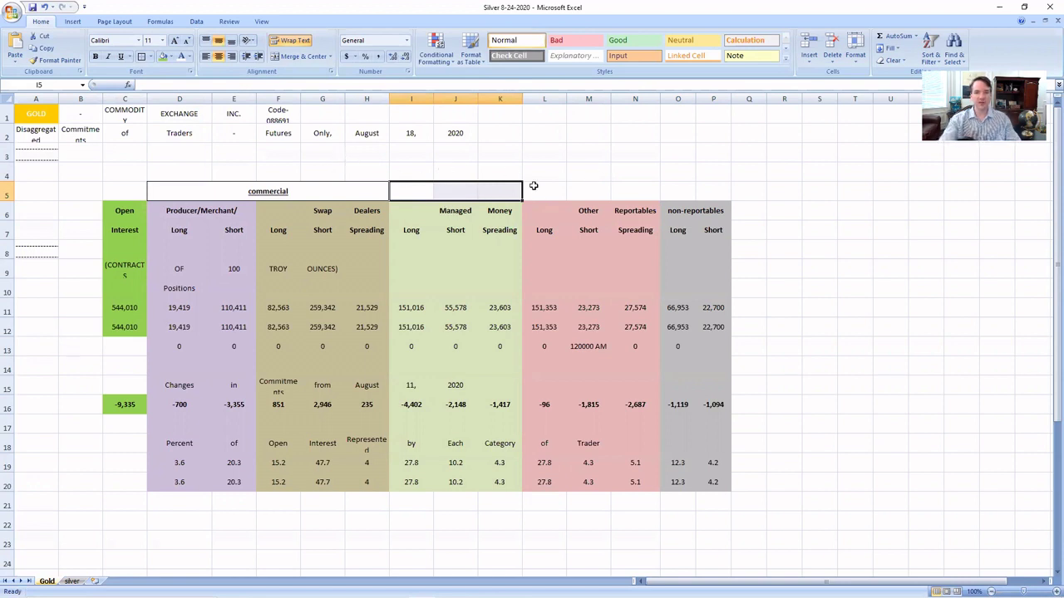
click(791, 245)
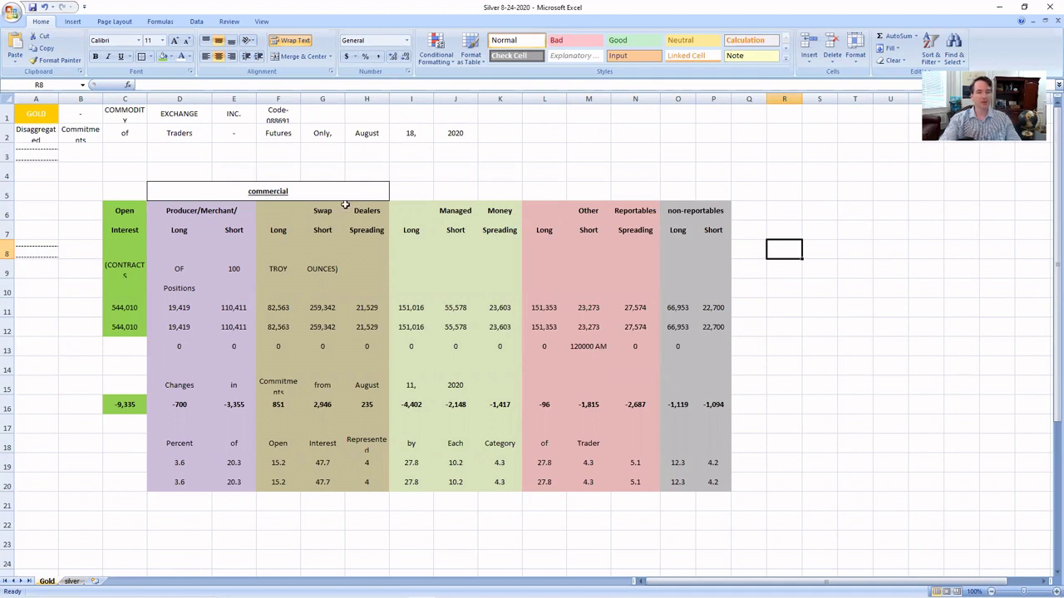
Step: Switch to Firefox and open the "Who are the Swap Dealers?" article on Dodd-Frank.com
mouse_move(491, 592)
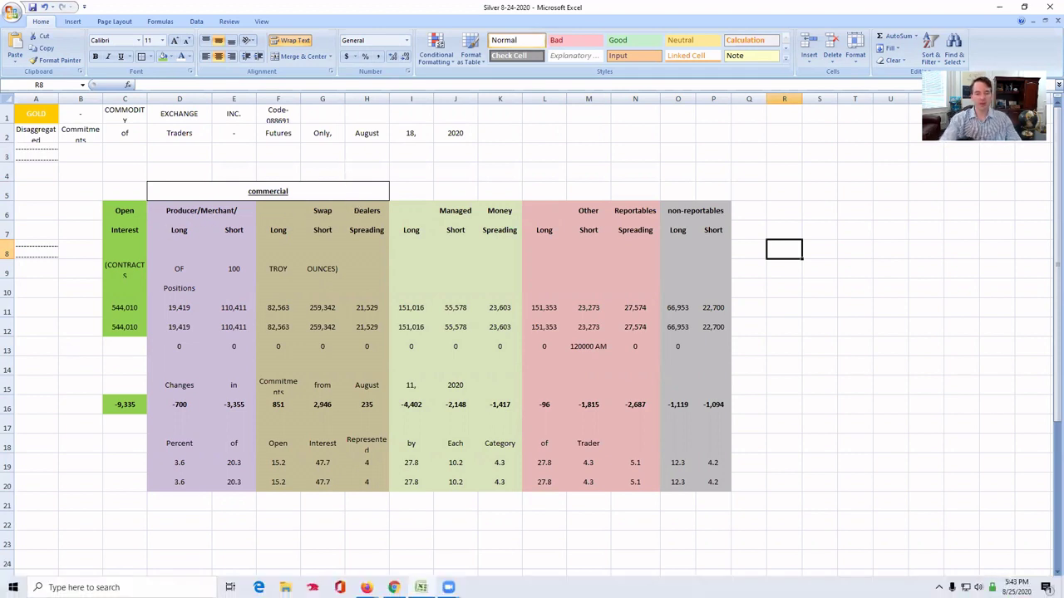
mouse_move(366, 587)
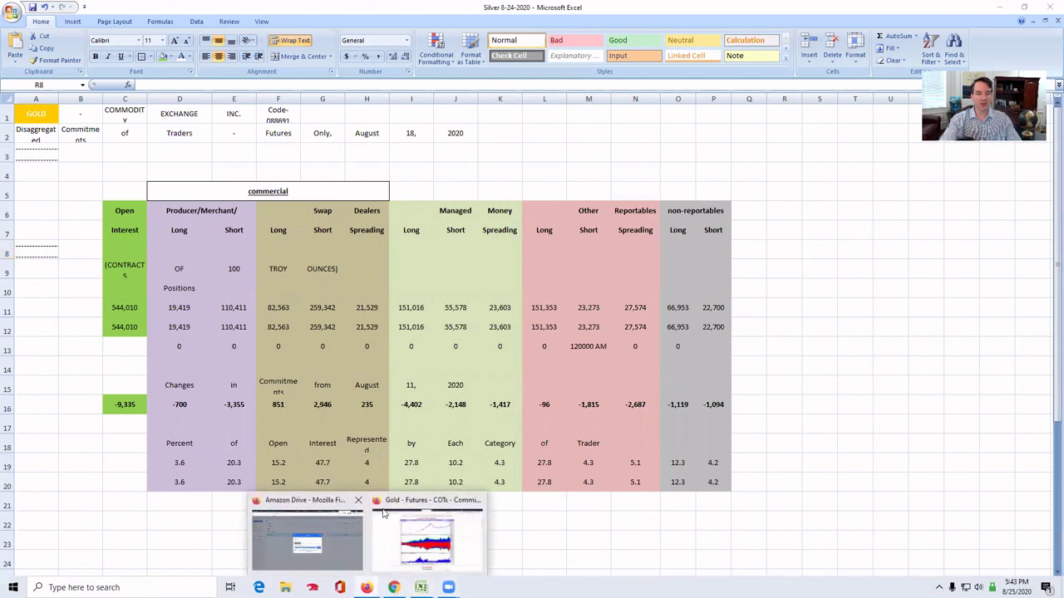
click(433, 499)
click(802, 10)
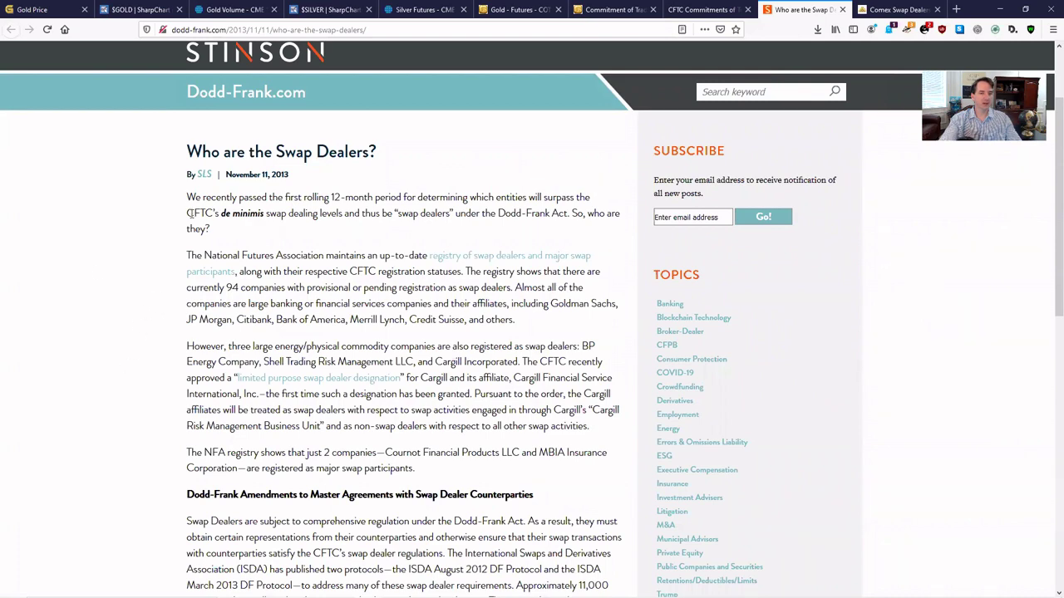
Step: Highlight the National Futures Association registry paragraph in the swap dealers article and switch to the Gold sheet in Excel
scroll(115, 424, down, 3)
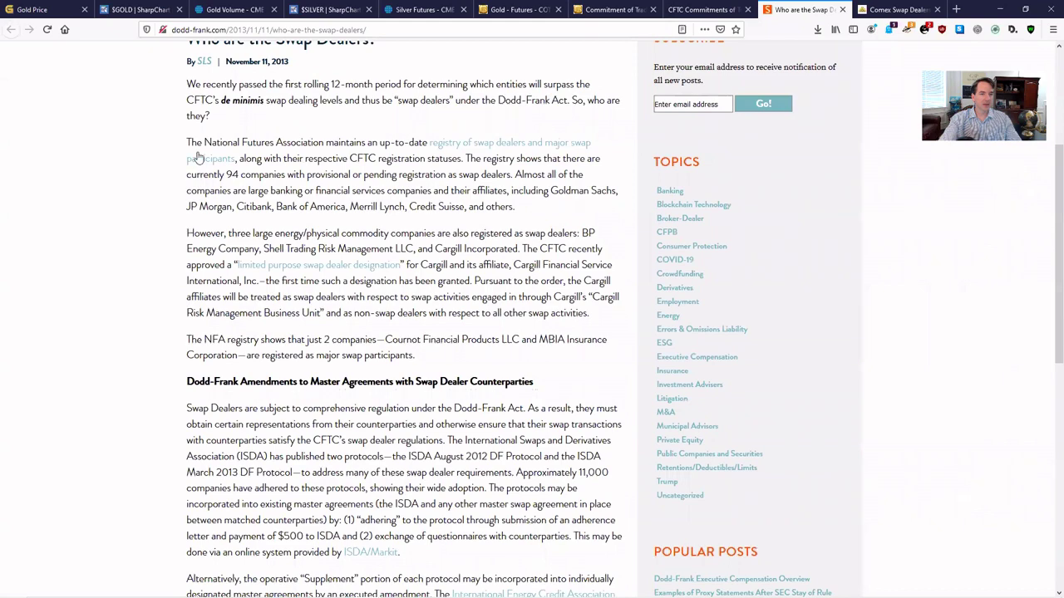
drag(189, 142, 587, 214)
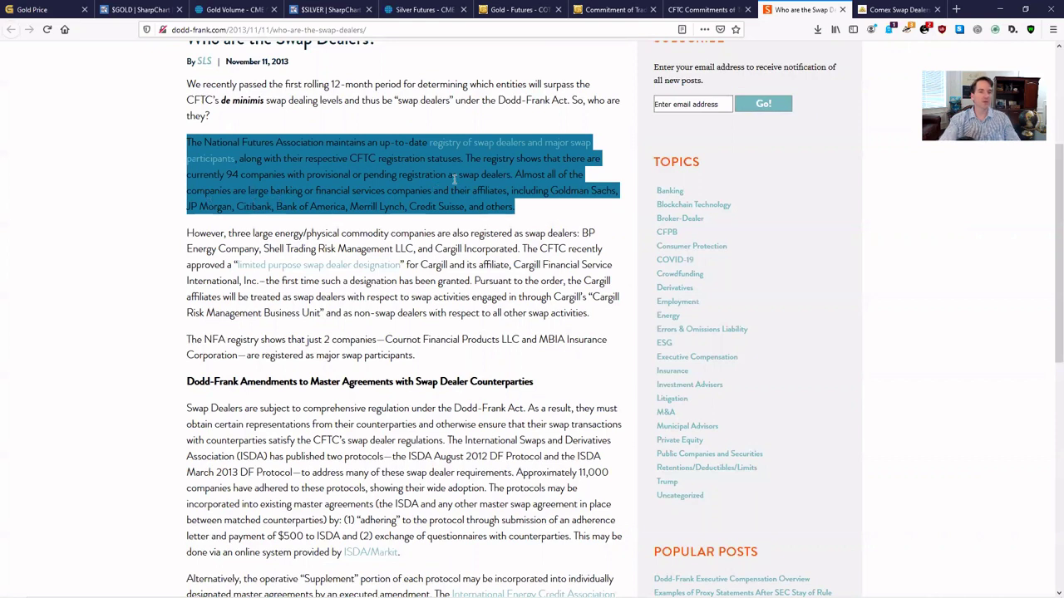
mouse_move(548, 595)
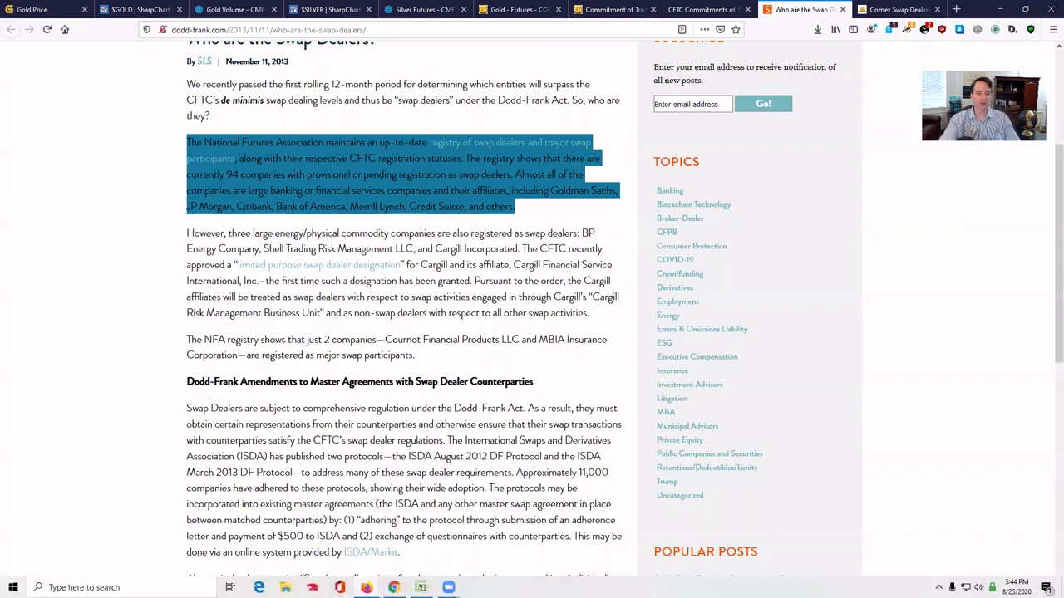
click(421, 588)
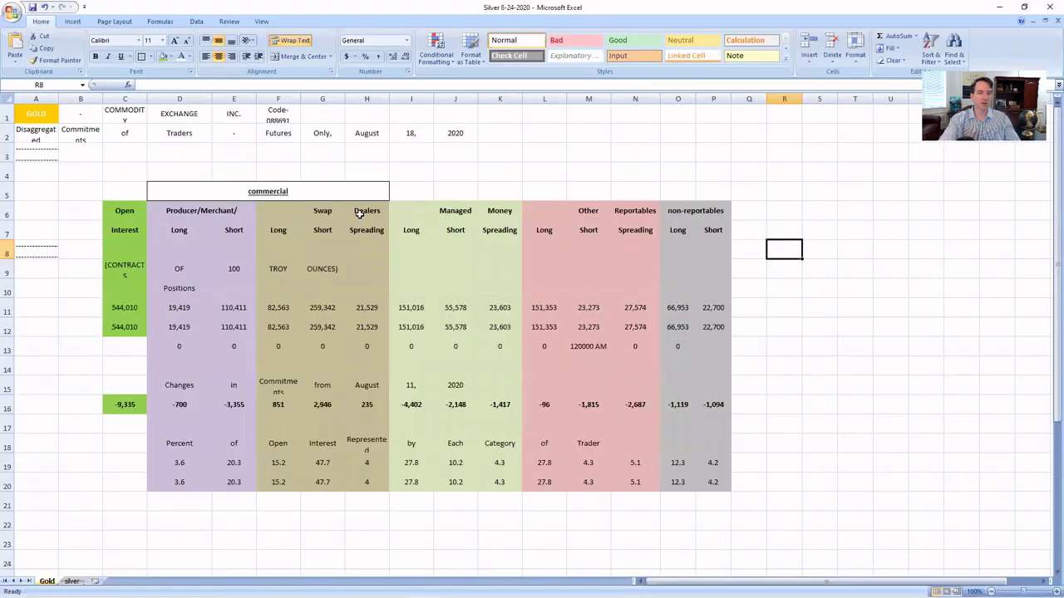
Step: Return to the swap dealers article in Firefox and highlight only the lines naming the large banking companies and affiliates
mouse_move(420, 594)
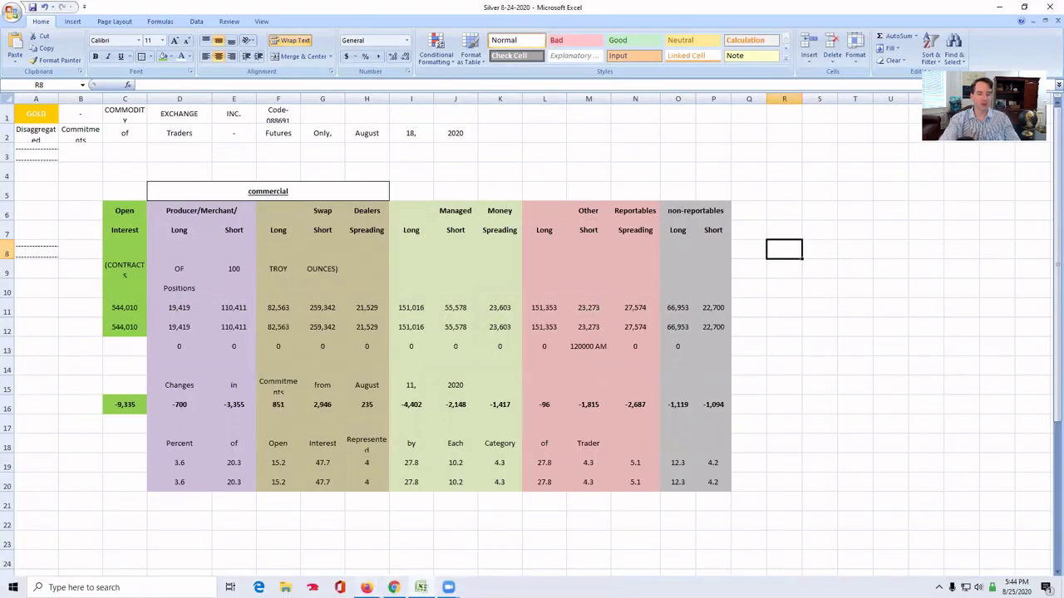
click(445, 540)
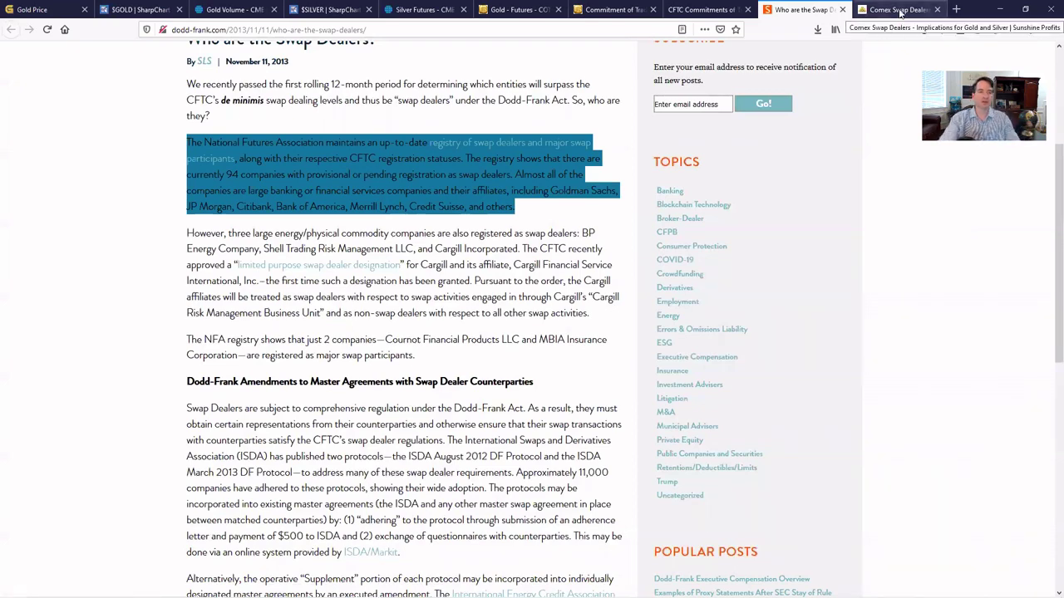
click(436, 172)
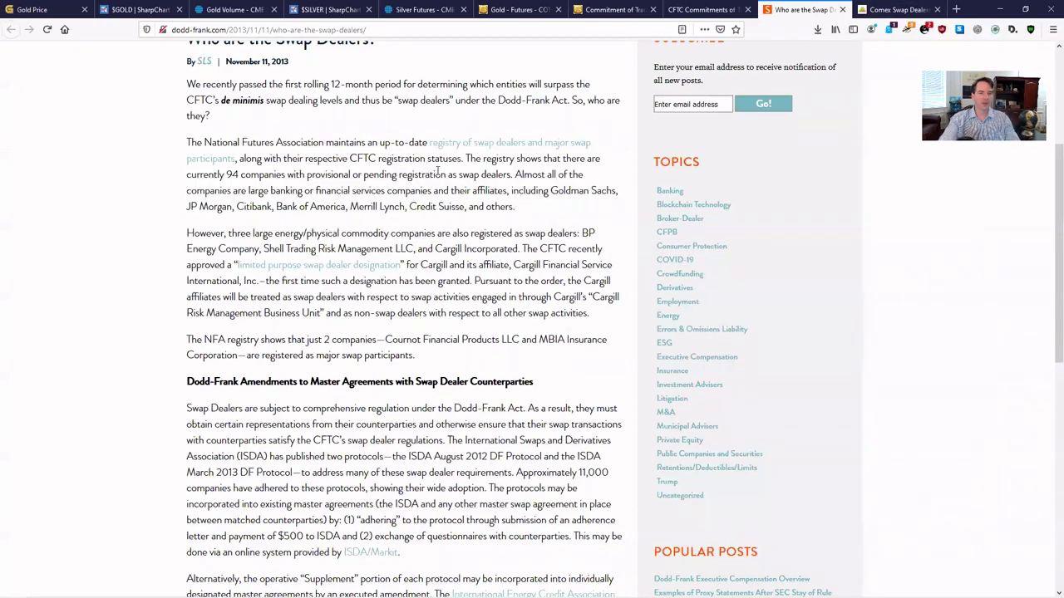
drag(196, 191, 546, 207)
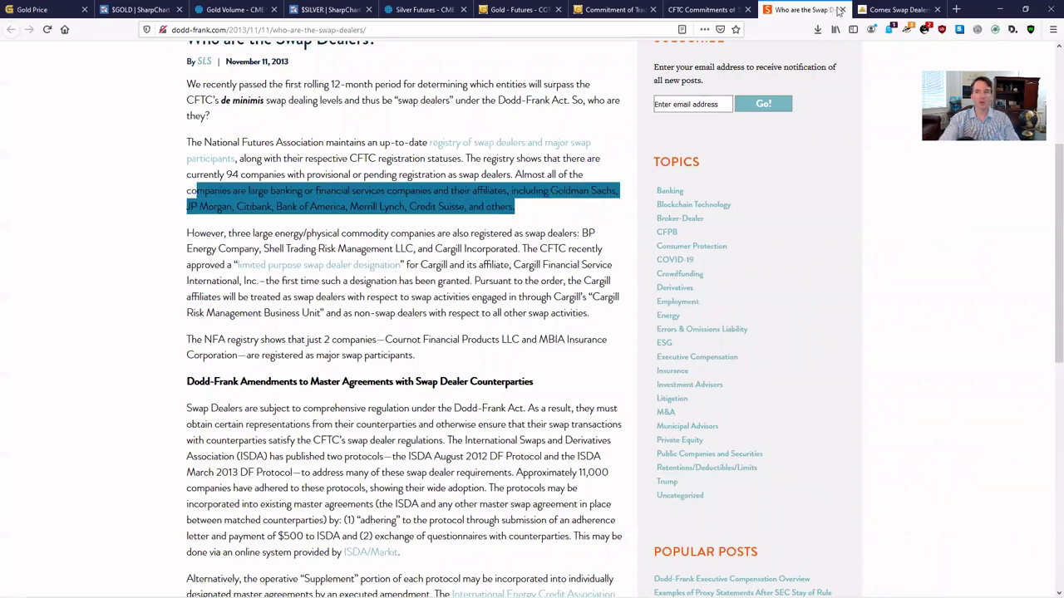
Step: View the Comex Swap Dealers article and go back to the goldchartsrus.com gold COTs futures open interest by positions chart
click(895, 9)
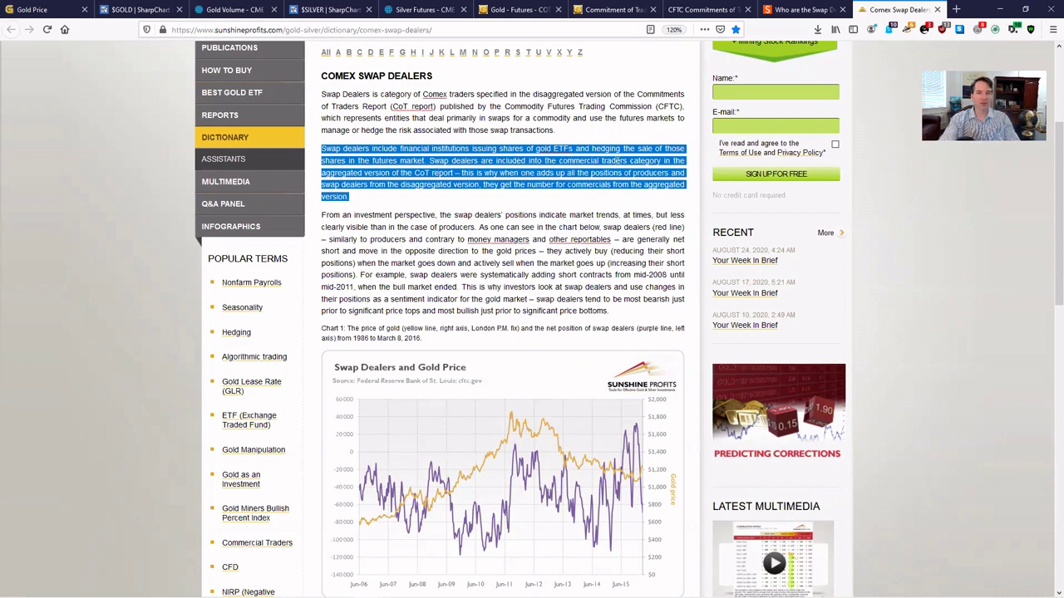
mouse_move(620, 594)
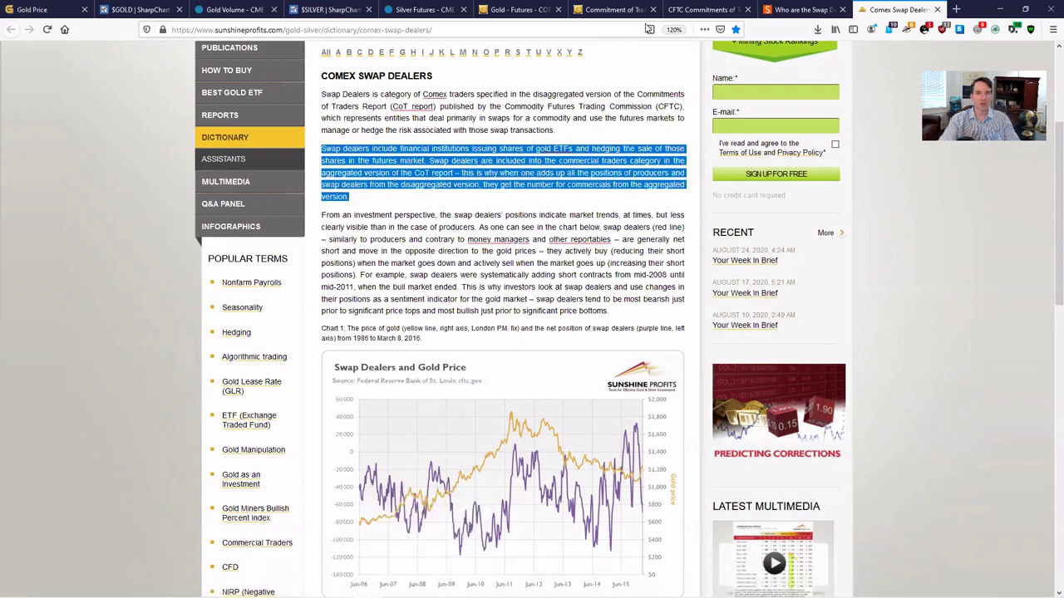
click(599, 10)
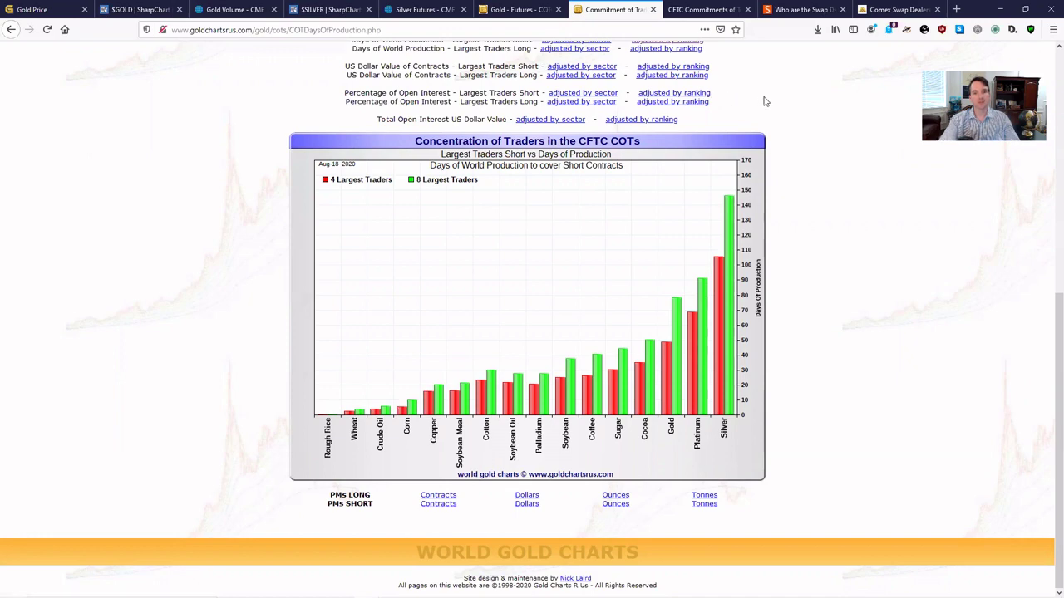
key(ctrl+shift+Tab)
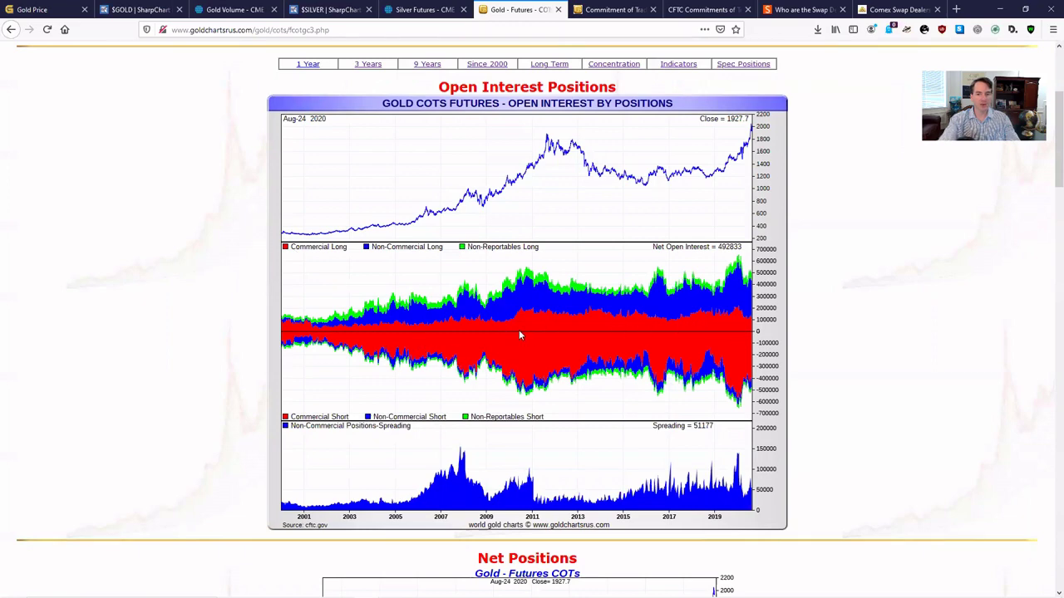
Step: Check the commercial columns on the Excel Gold sheet and return to Firefox to view the Comex Swap Dealers article
mouse_move(540, 597)
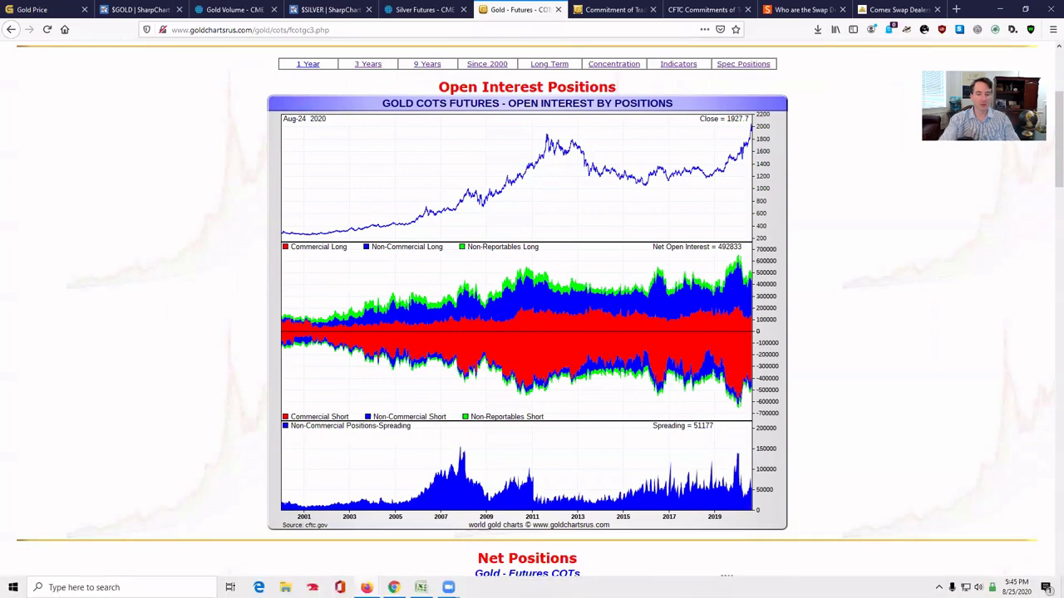
click(421, 587)
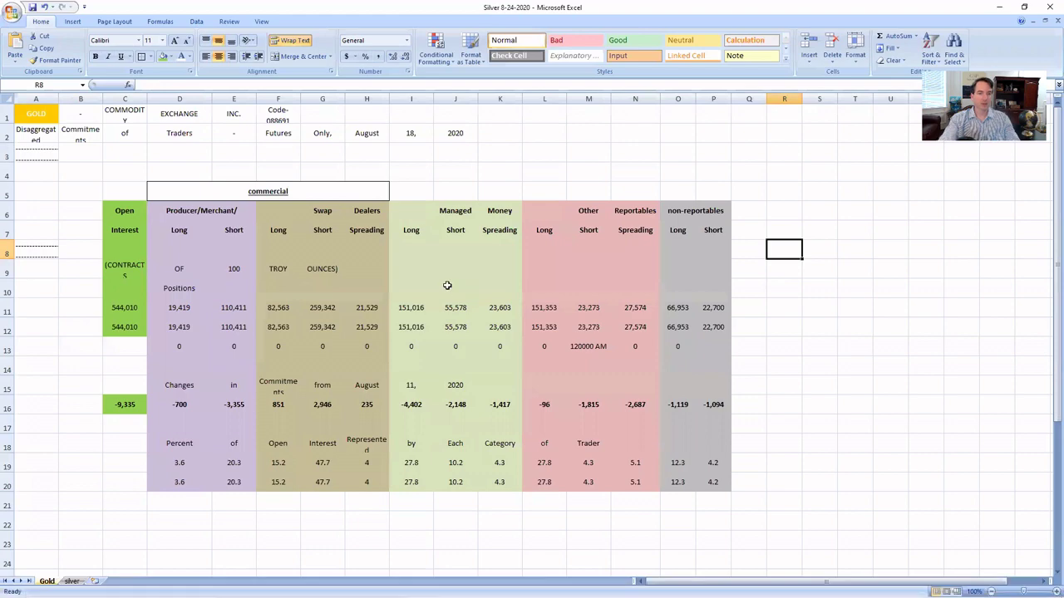
mouse_move(399, 597)
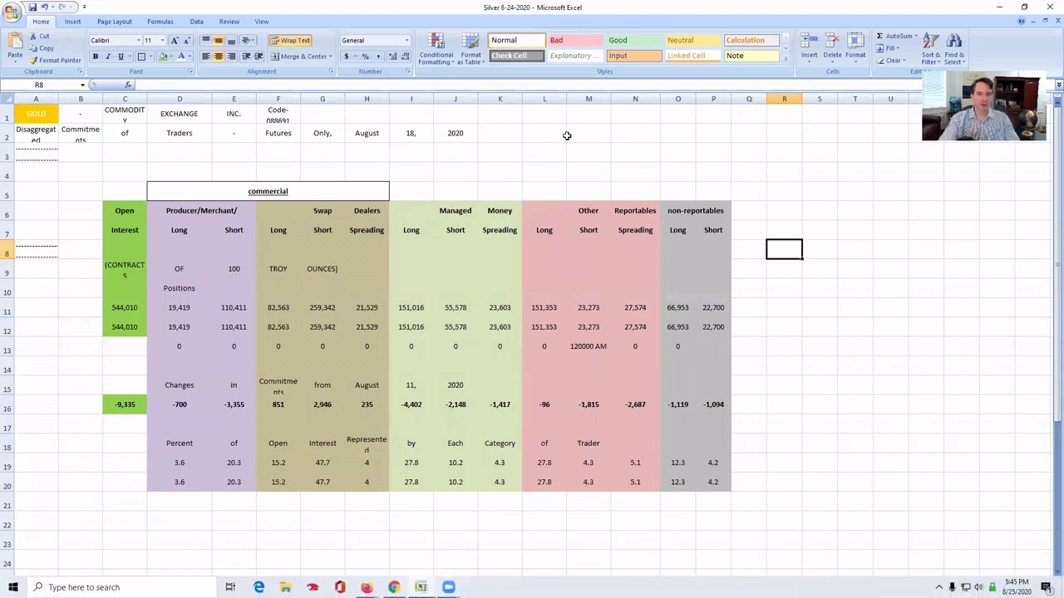
mouse_move(367, 587)
click(427, 547)
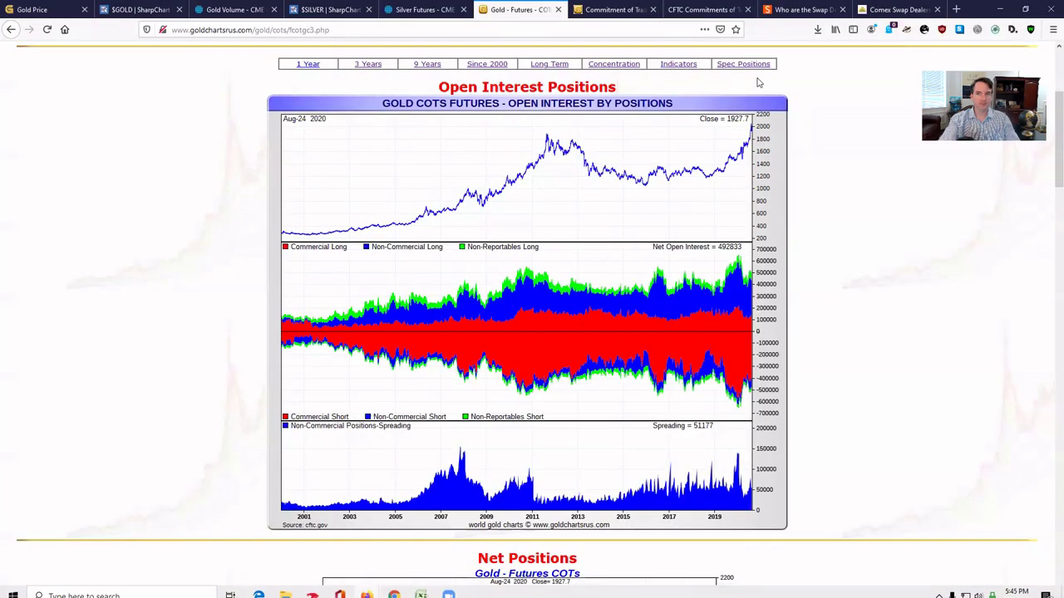
click(897, 9)
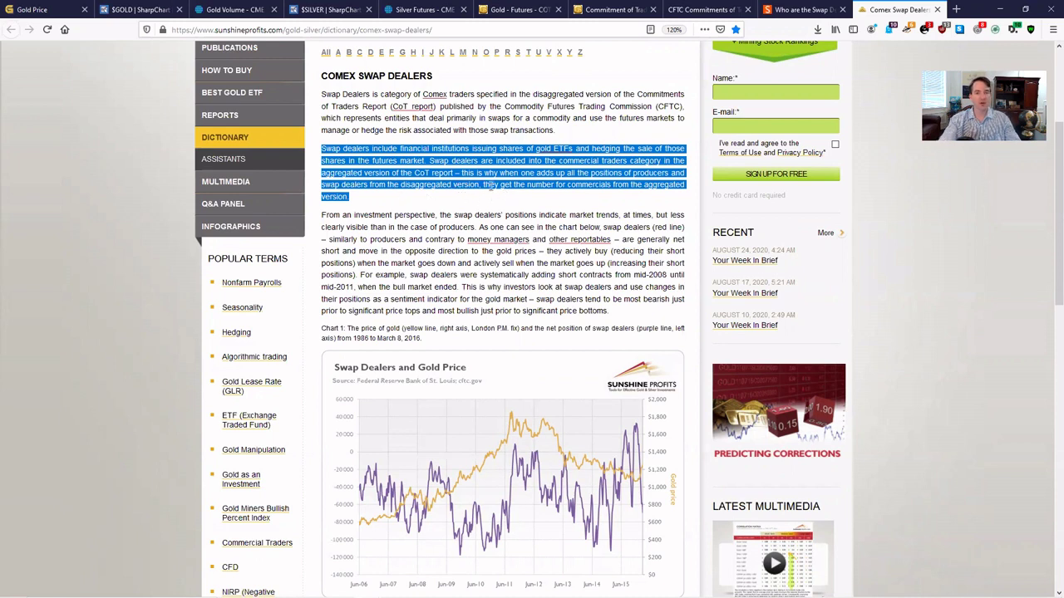
Step: Switch to the Excel Gold sheet and select the weekly change in open interest in cell C16
mouse_move(499, 597)
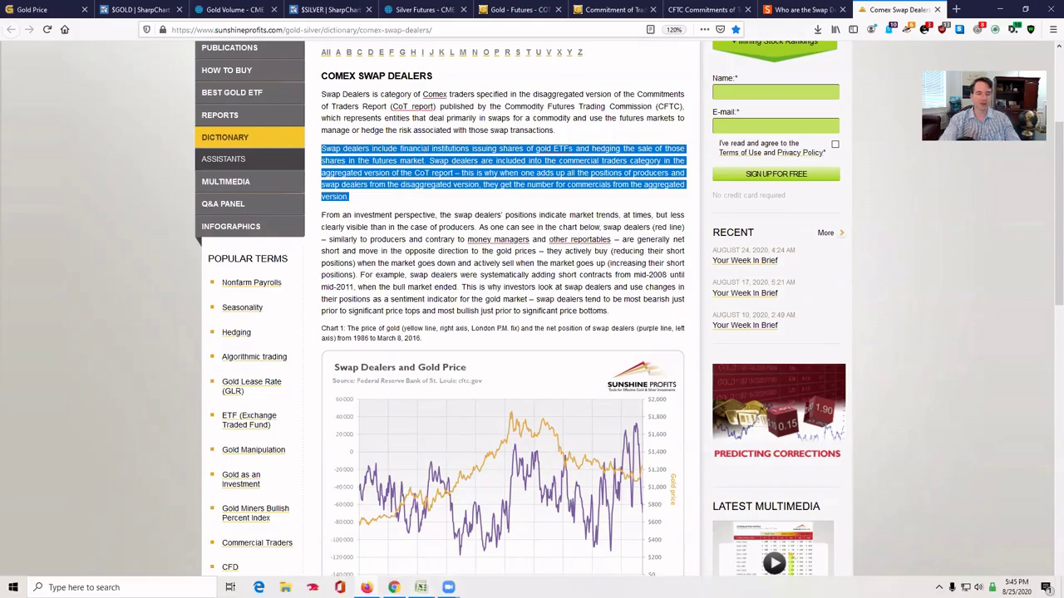
click(421, 588)
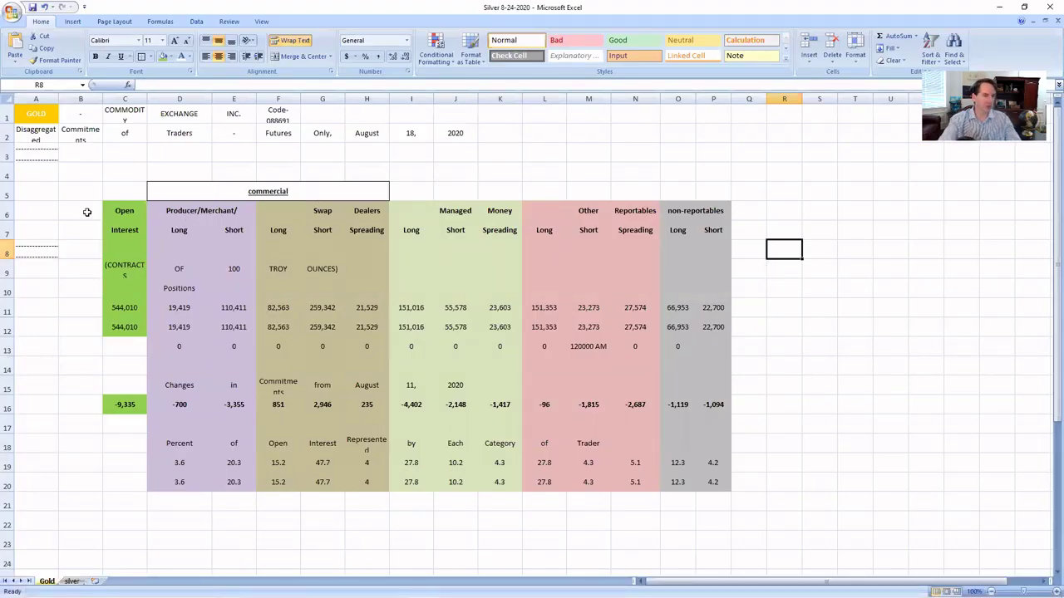
click(55, 198)
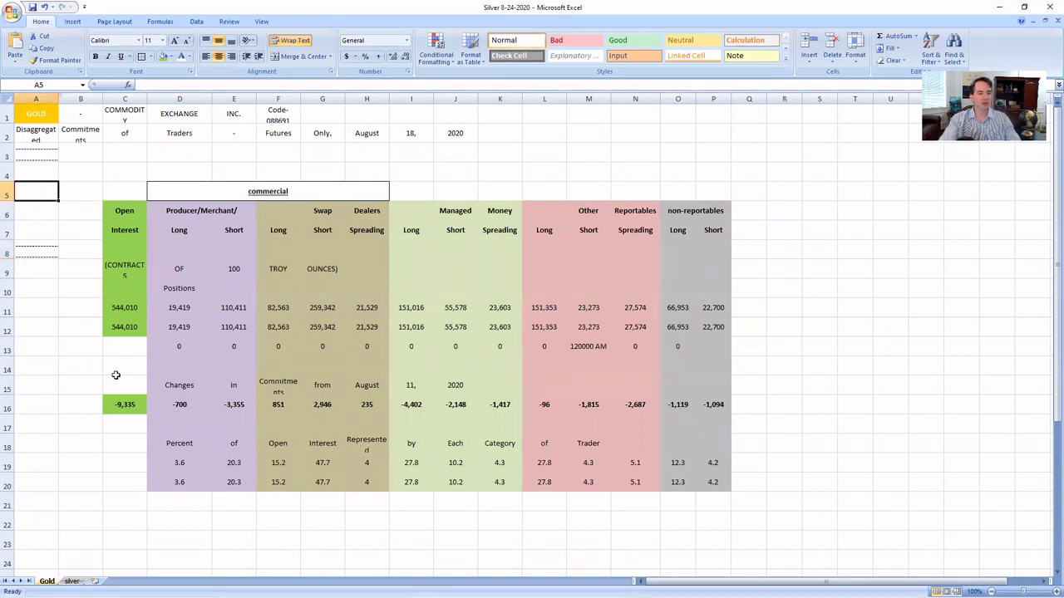
click(125, 405)
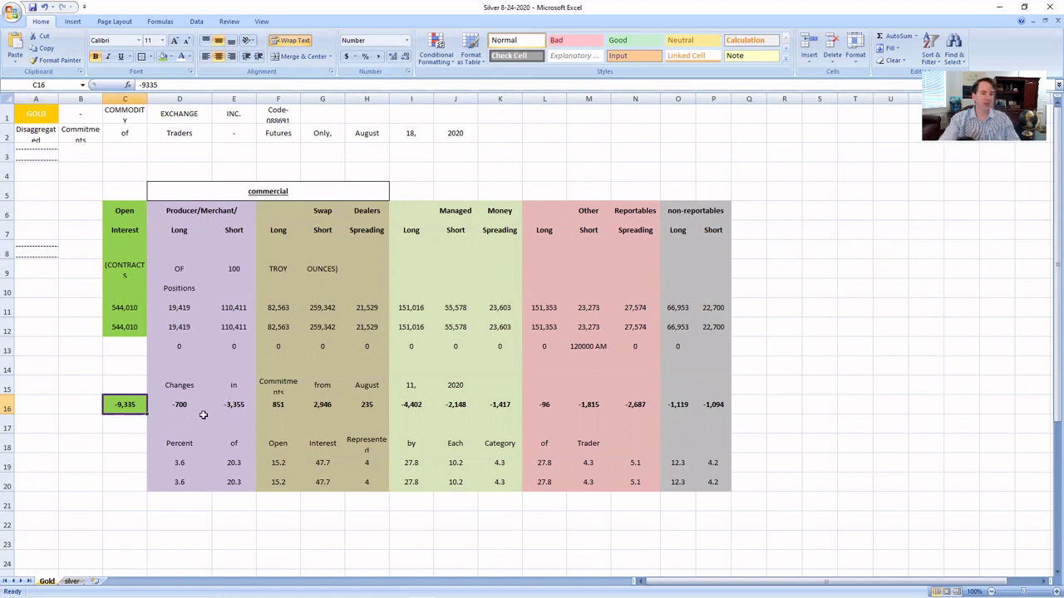
Step: Examine the Producer/Merchant weekly long and short changes in D16:E16 and clear the selection
click(246, 407)
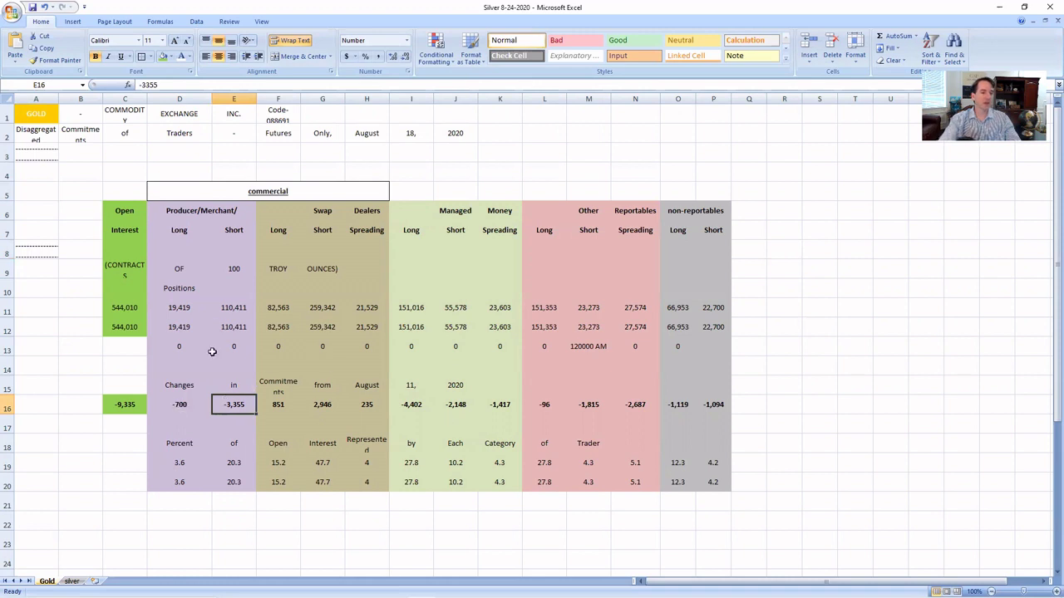
click(186, 406)
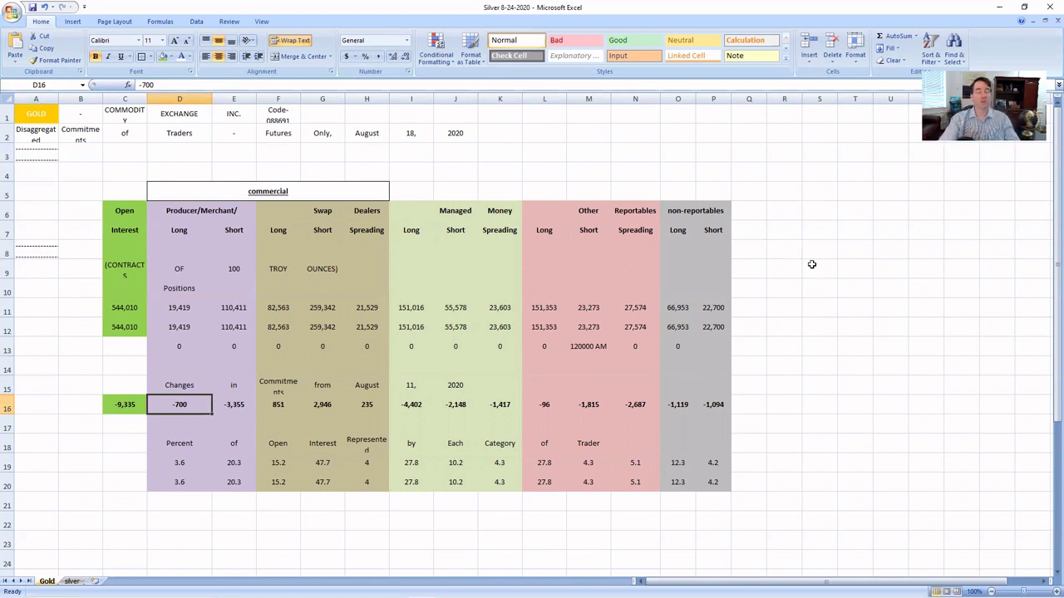
shift+click(242, 399)
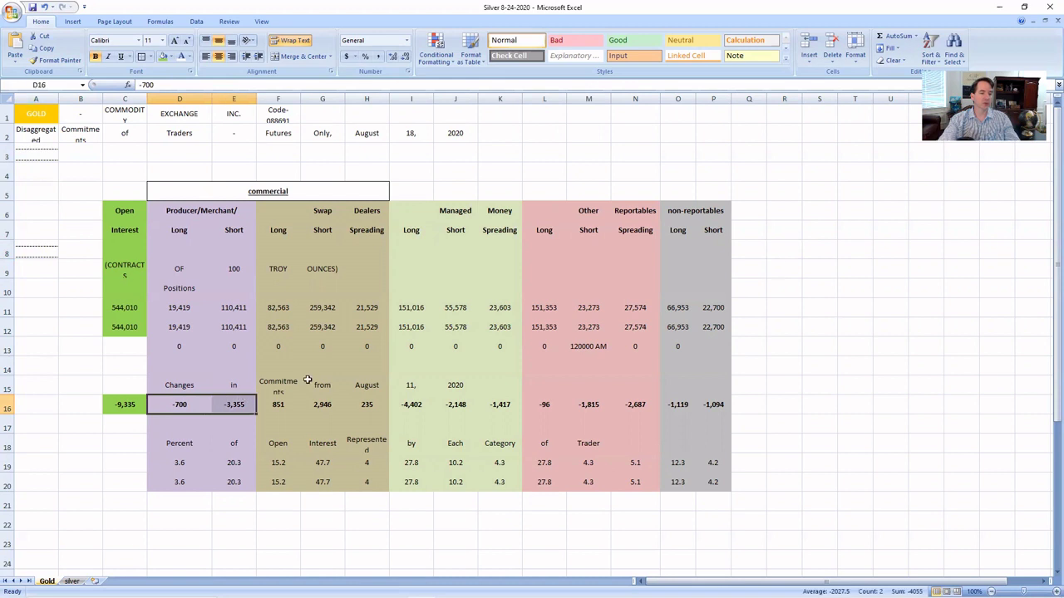
click(784, 268)
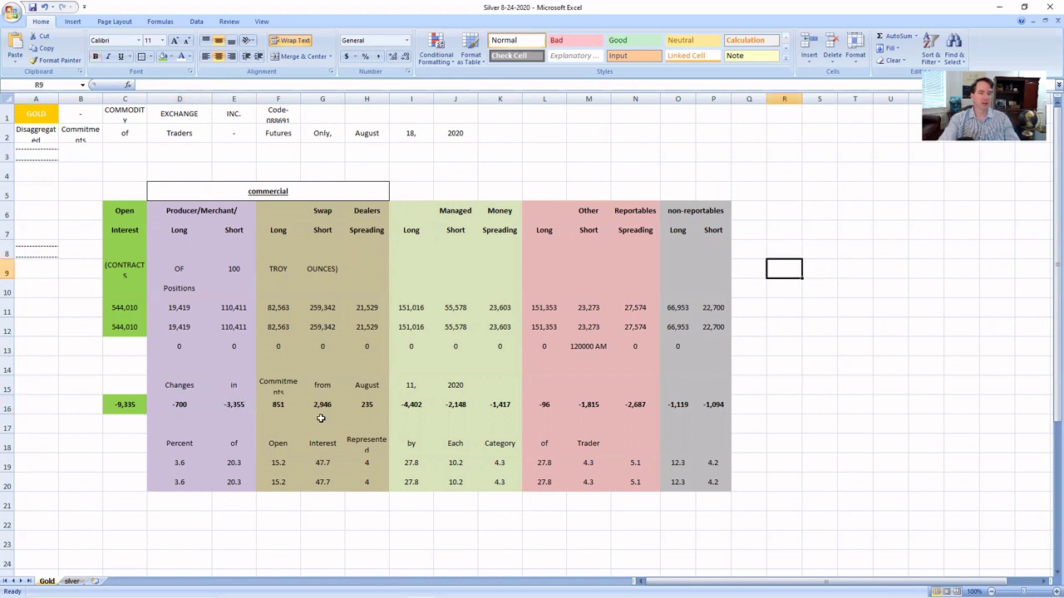
Step: Compare the Swap Dealers short change in G16 with the Producer/Merchant changes in D16:E16
click(319, 231)
click(320, 406)
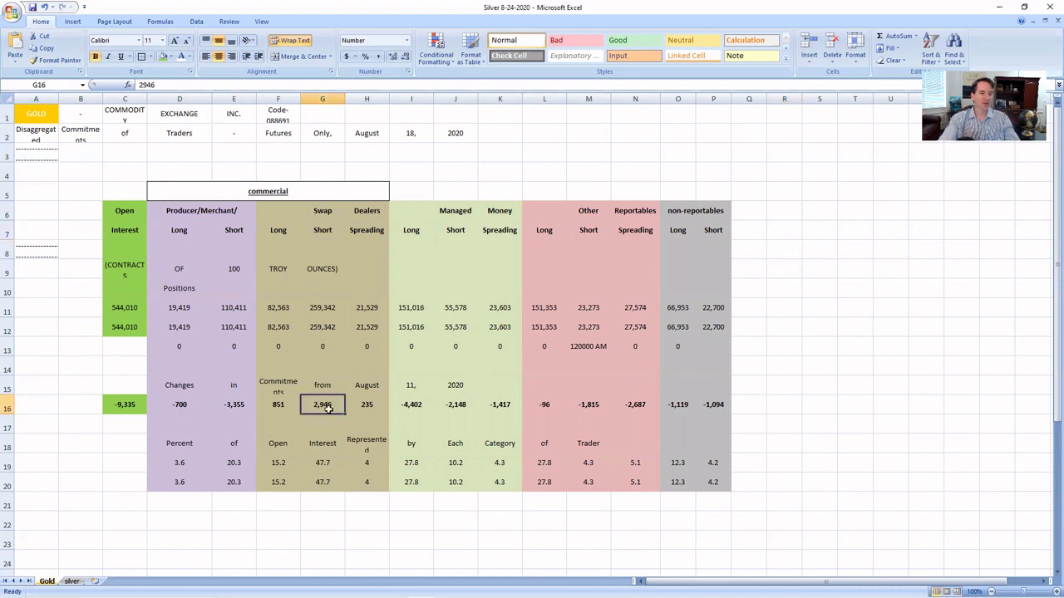
click(239, 405)
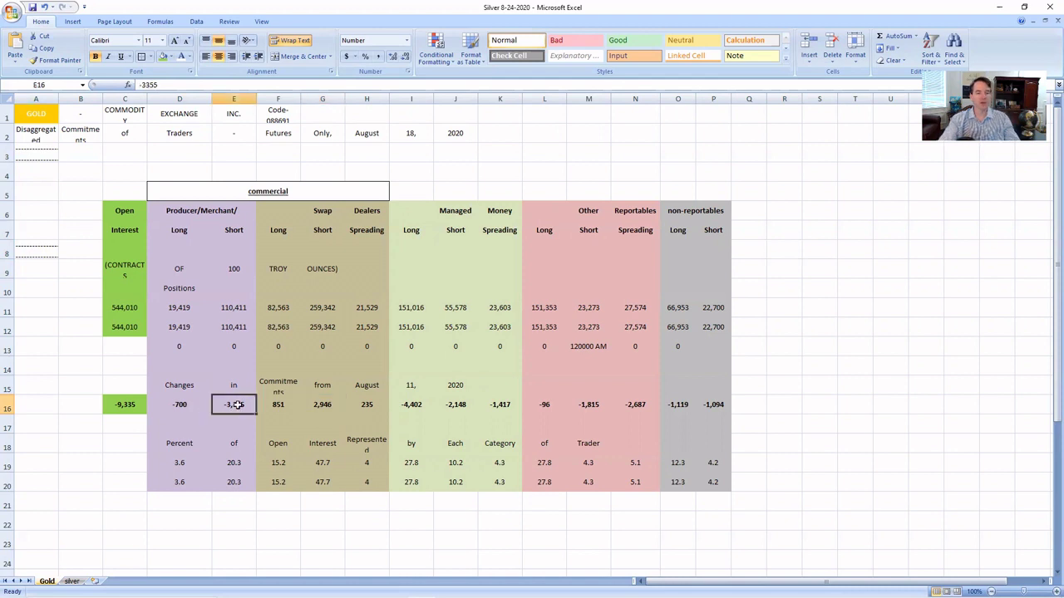
click(323, 404)
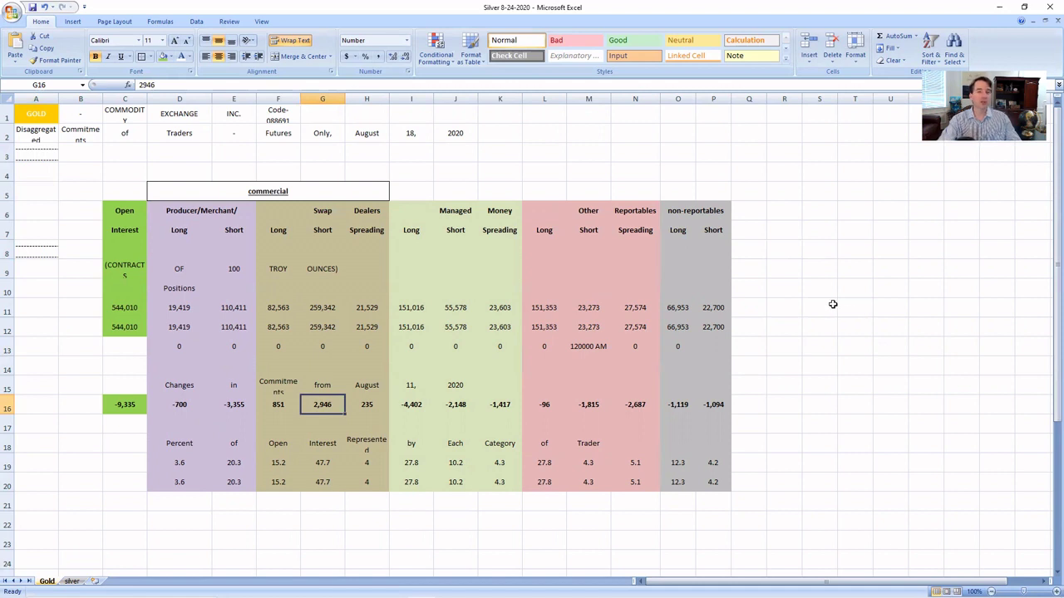
click(222, 404)
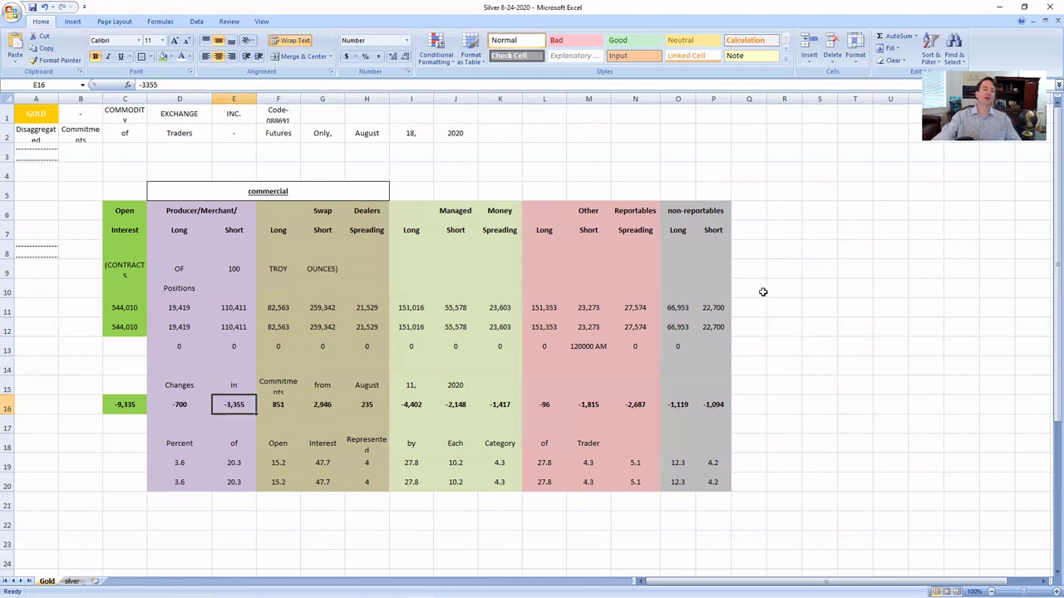
click(313, 407)
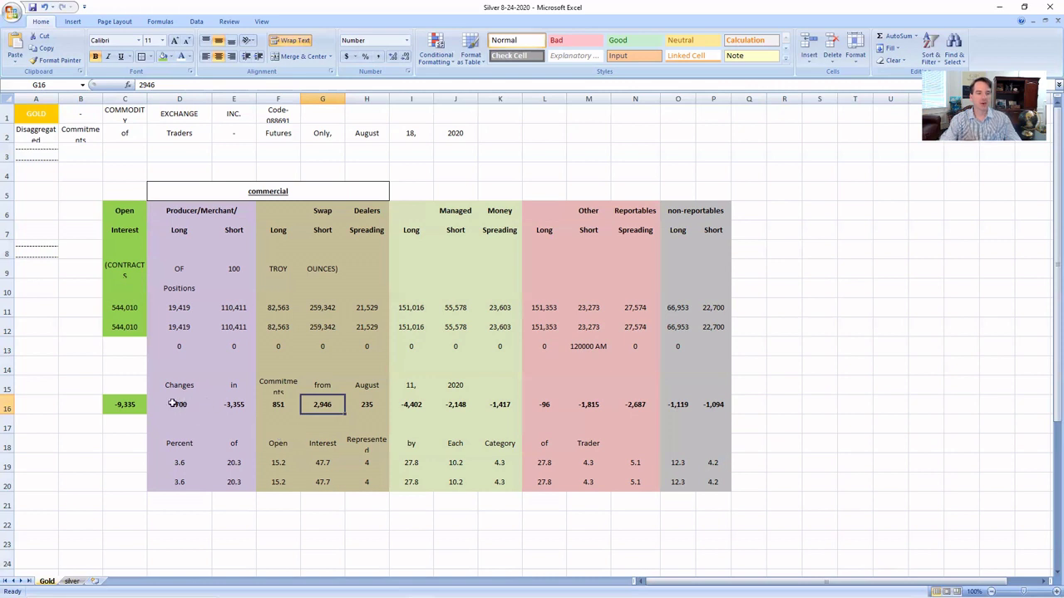
drag(175, 404, 239, 404)
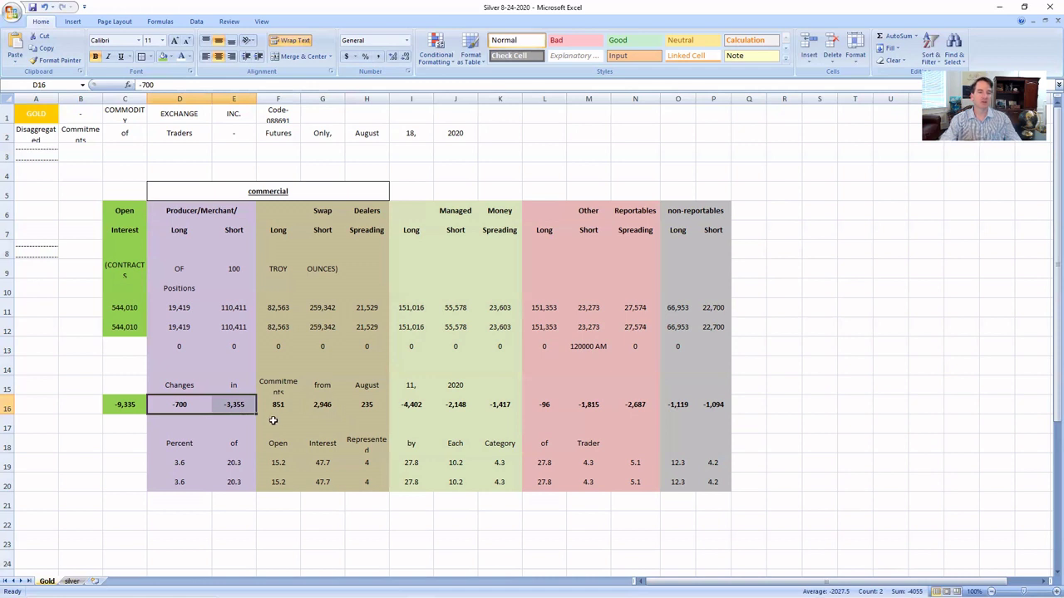
click(307, 410)
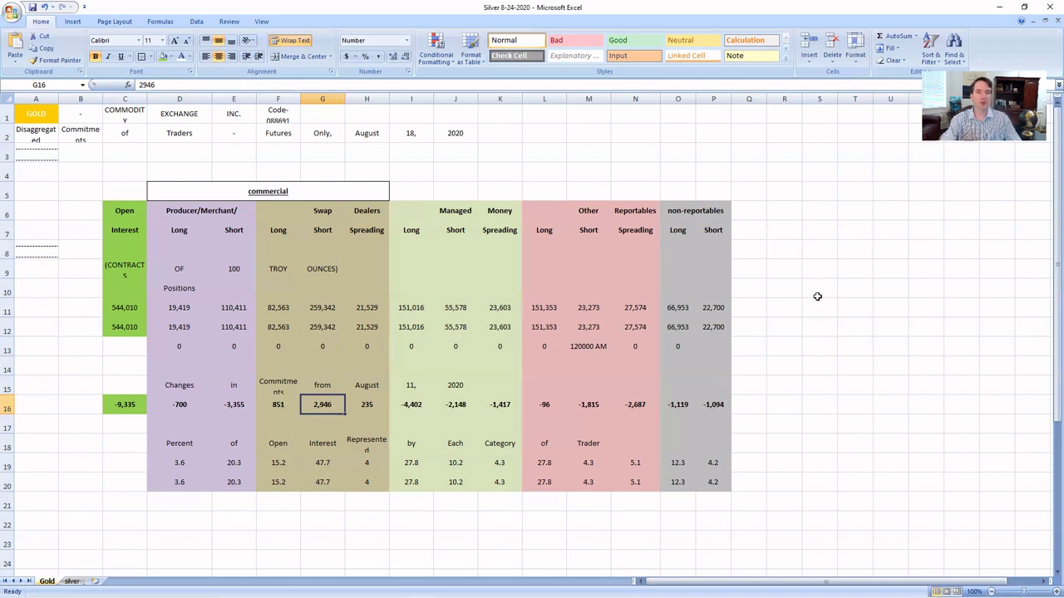
Step: Highlight the Managed Money block I6:K20 and examine its weekly long and short changes in I16 and J16
click(420, 210)
drag(420, 210, 503, 485)
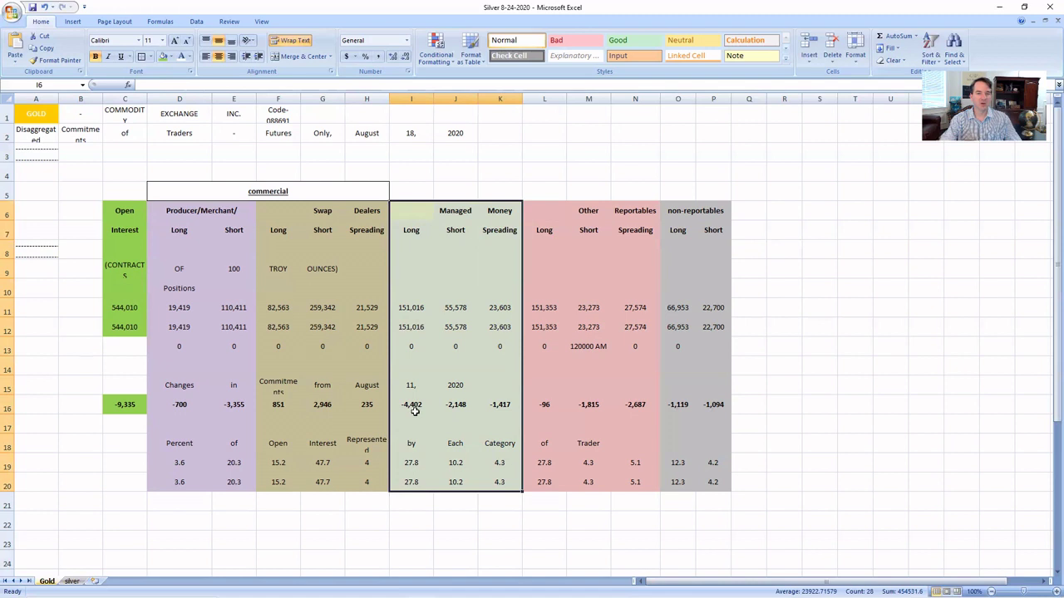
click(414, 407)
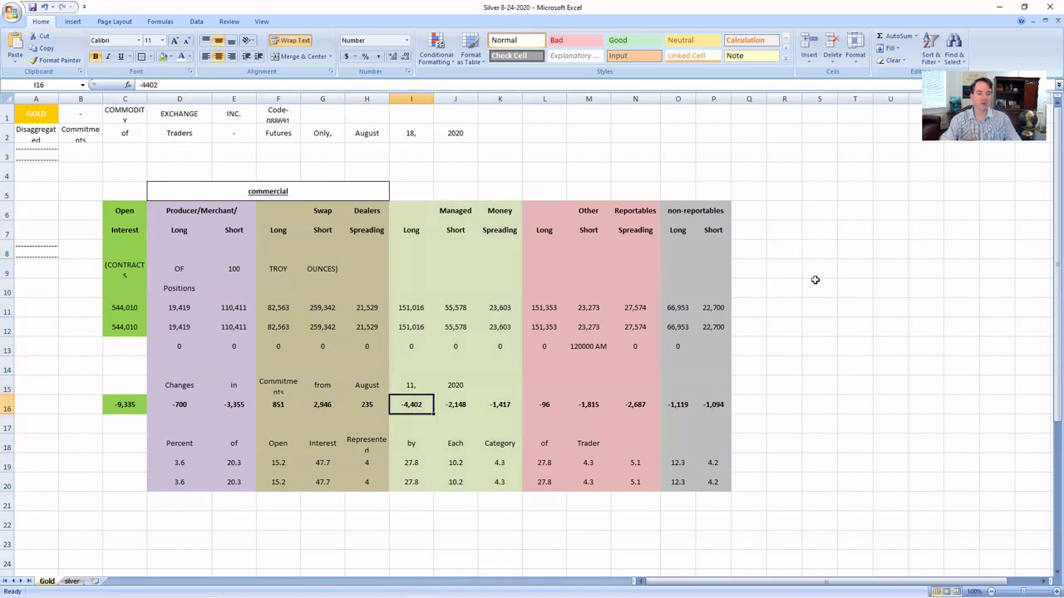
click(458, 407)
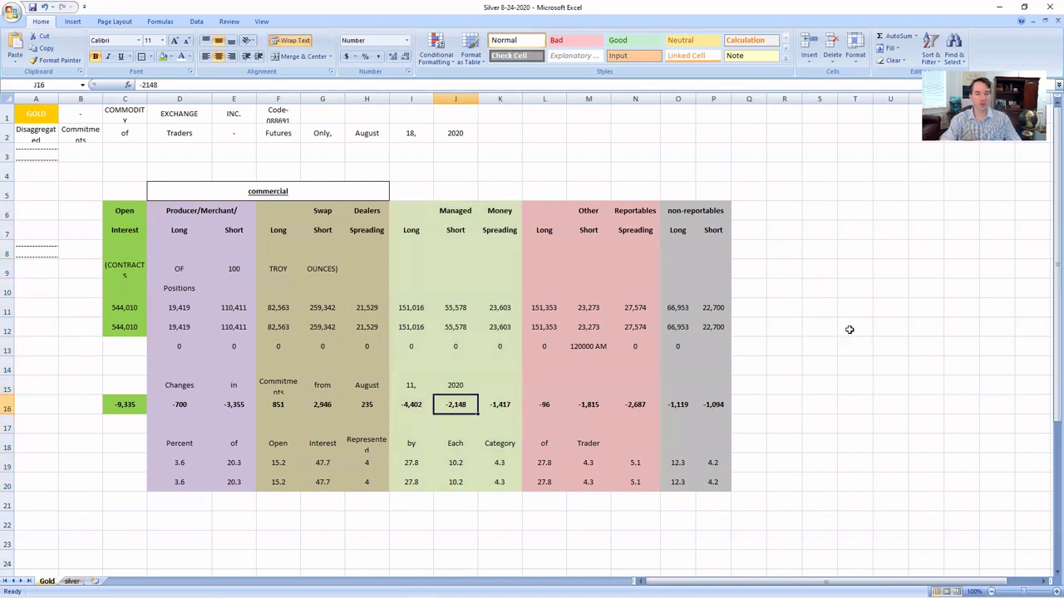
Step: Compare the Managed Money weekly long and short changes in I16 and J16, highlight the block I6:K20, and clear the selection
click(406, 407)
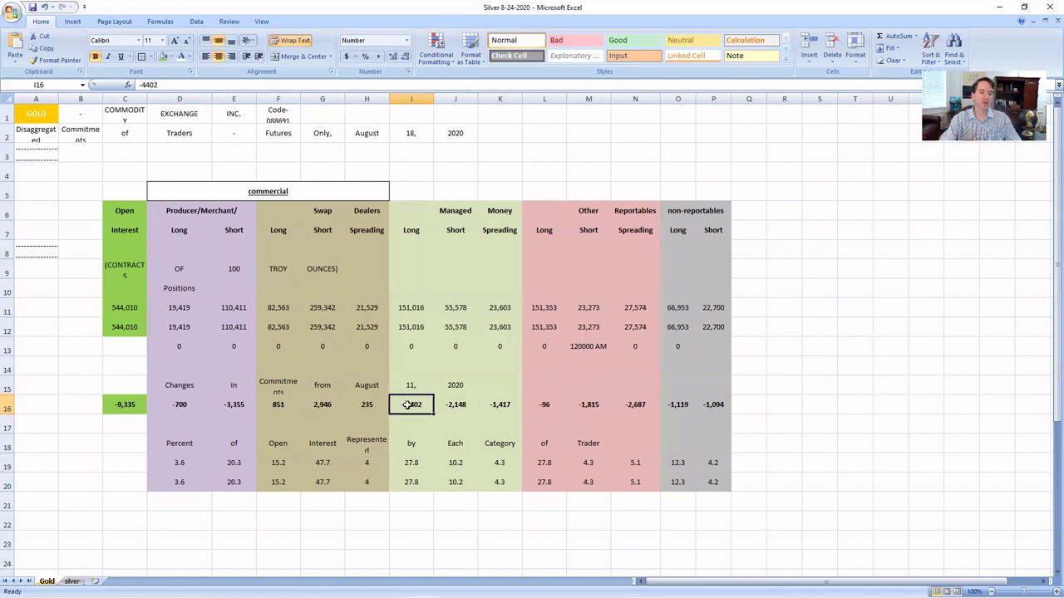
click(456, 404)
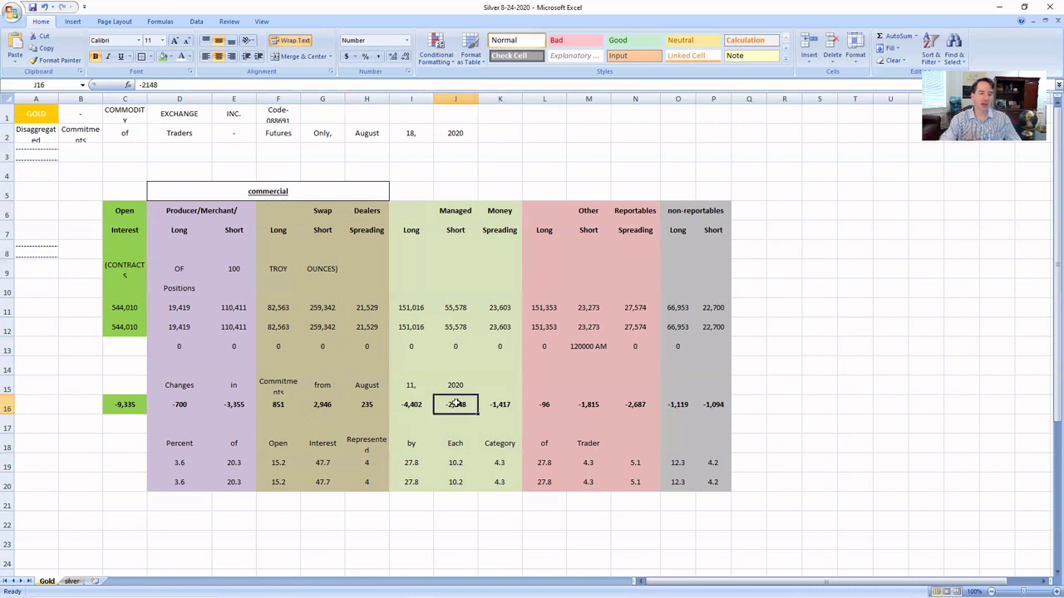
click(410, 404)
click(461, 404)
drag(413, 214, 499, 484)
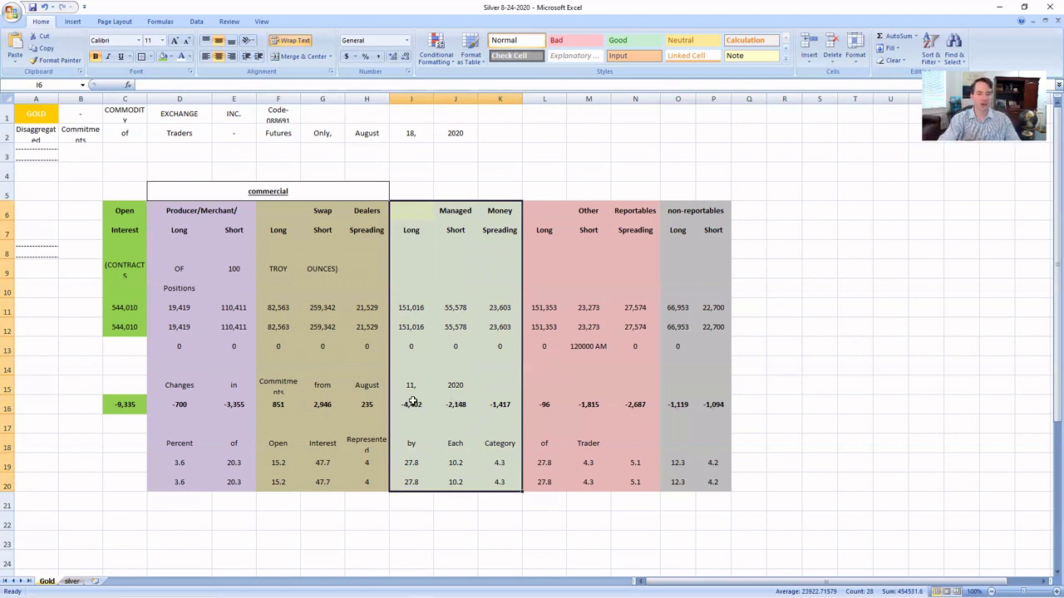
click(831, 287)
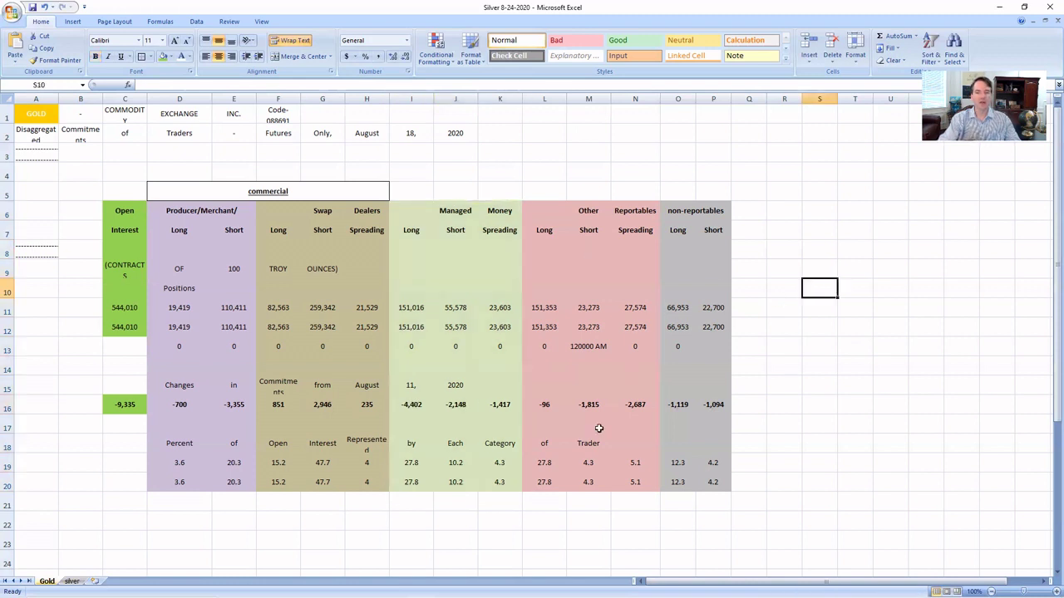
Step: Examine the Other Reportables and non-reportables weekly changes in M16, O16 and across L16:P16, and clear the selection
click(590, 405)
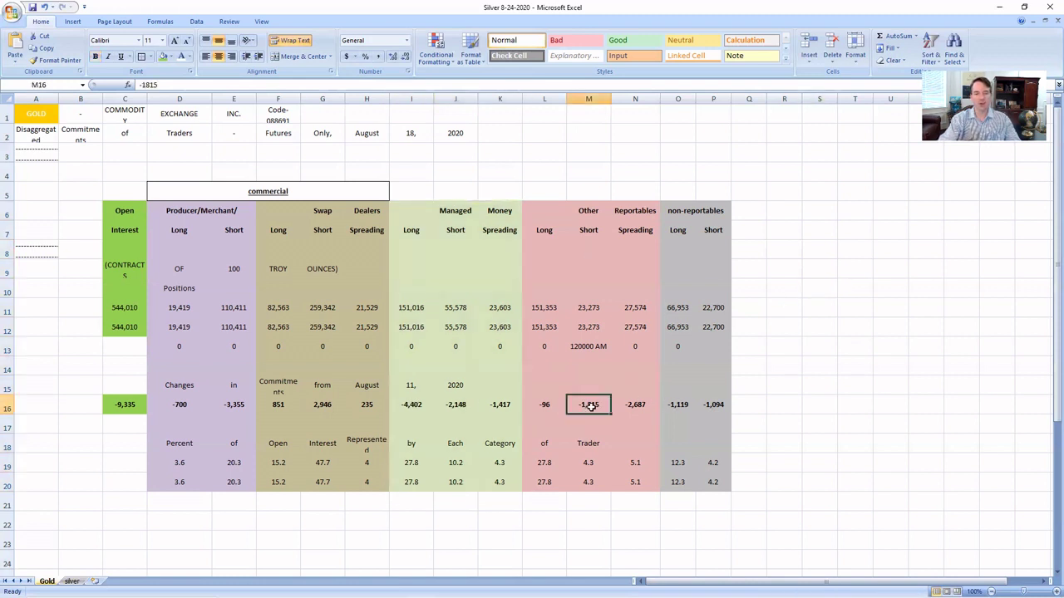
click(680, 406)
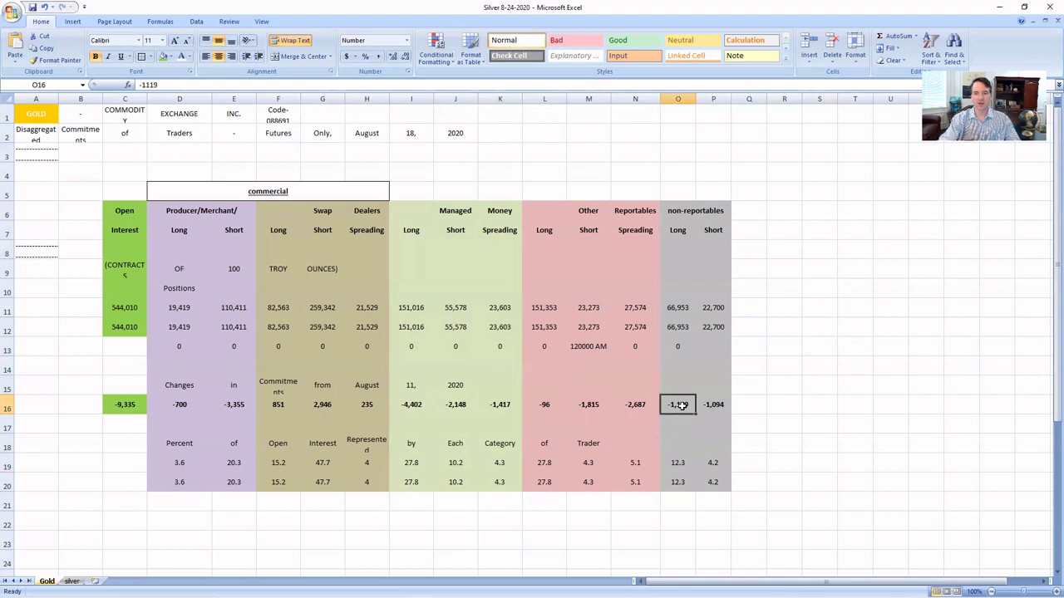
drag(545, 404, 728, 407)
click(746, 403)
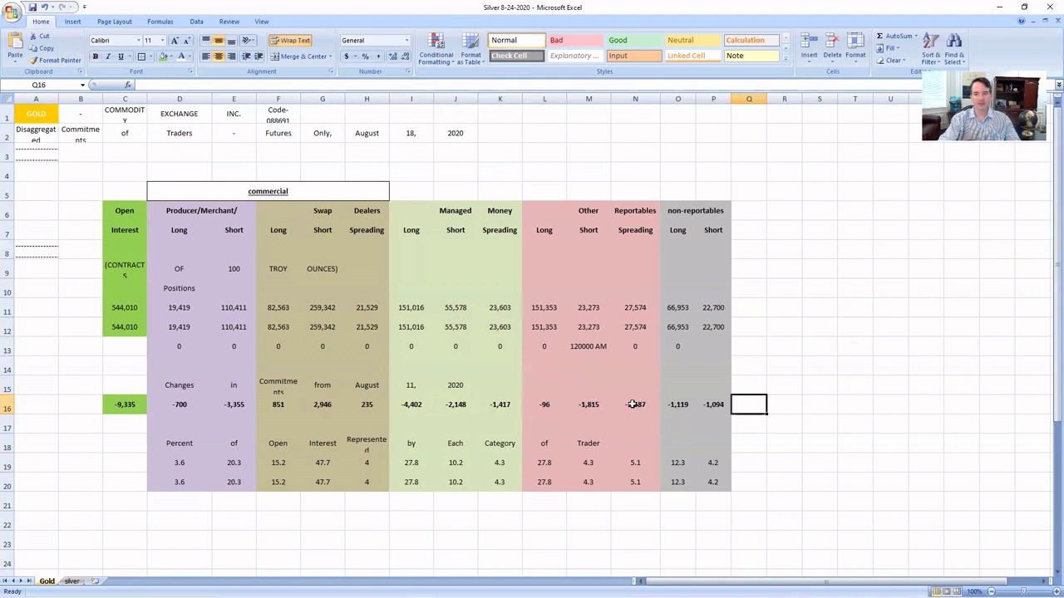
Step: Compare the non-reportables changes in O16:P16 with the Other Reportables changes in L16:M16, and highlight both categories' block L6:P20
click(586, 404)
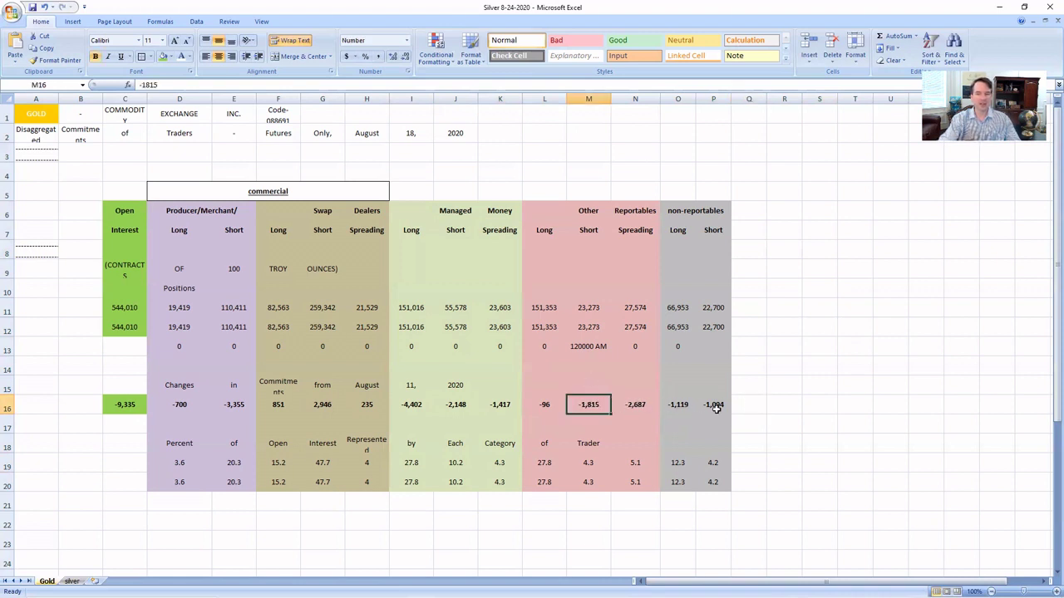
drag(678, 406, 719, 405)
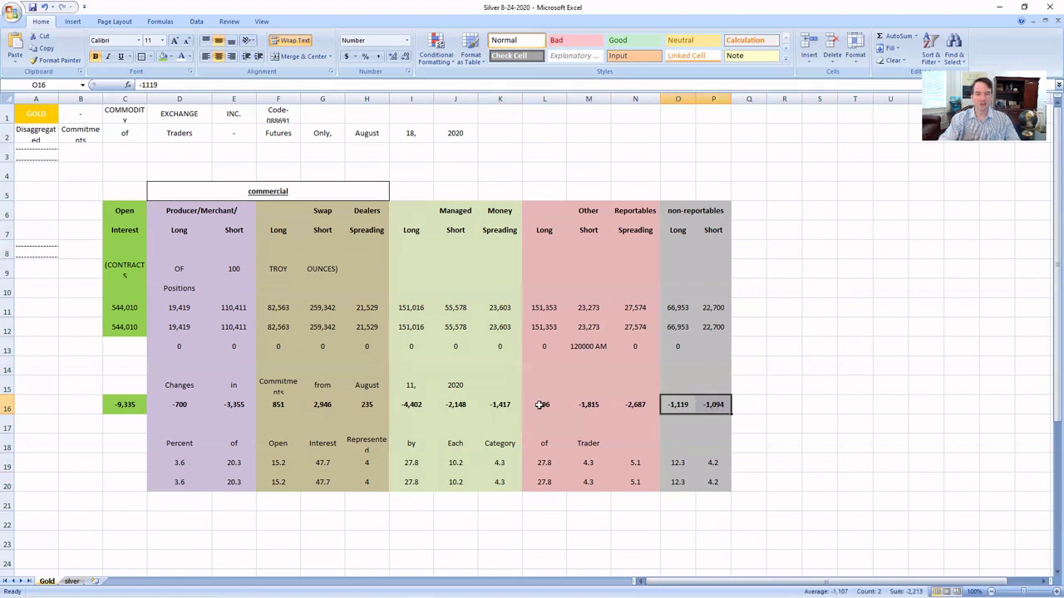
drag(541, 405, 591, 404)
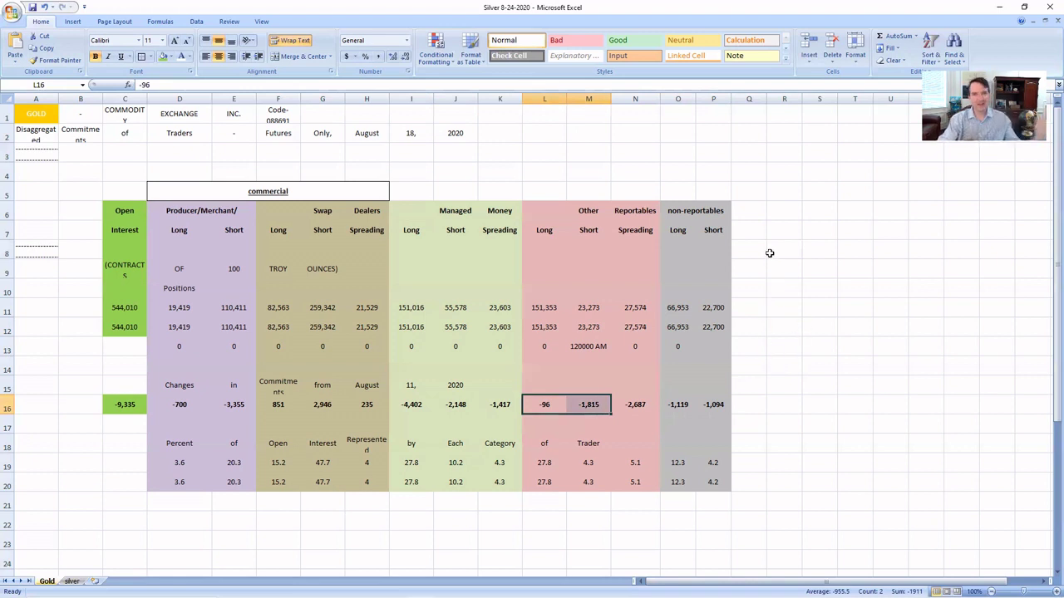
click(819, 272)
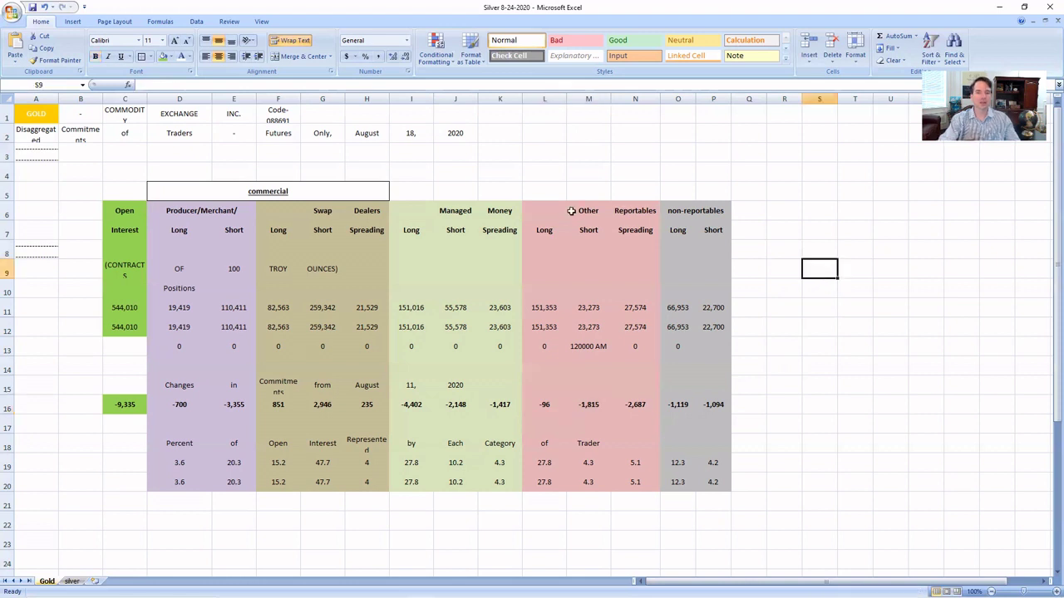
drag(565, 211, 725, 486)
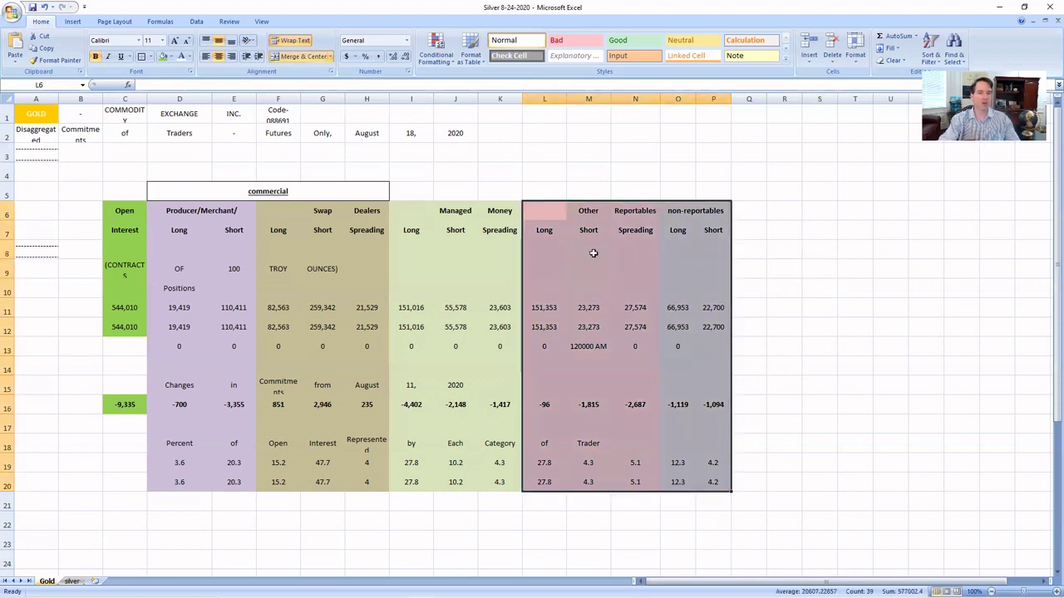
Step: Compare the Producer/Merchant, Swap Dealers and Managed Money blocks by highlighting D6:E20, F6:H20 and I6:K20, and clear the selection
click(193, 227)
click(176, 211)
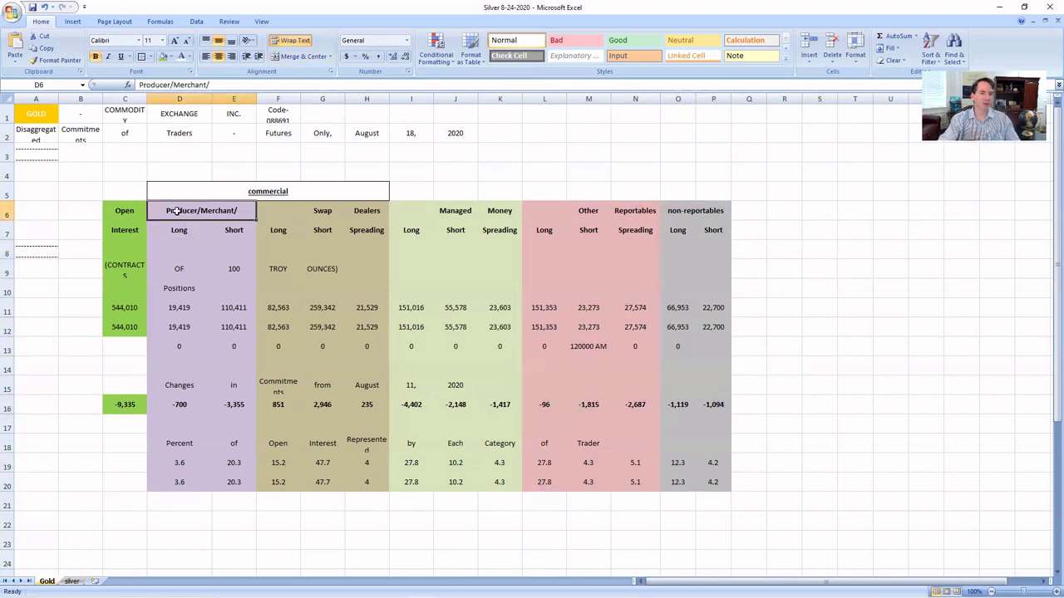
drag(176, 211, 239, 483)
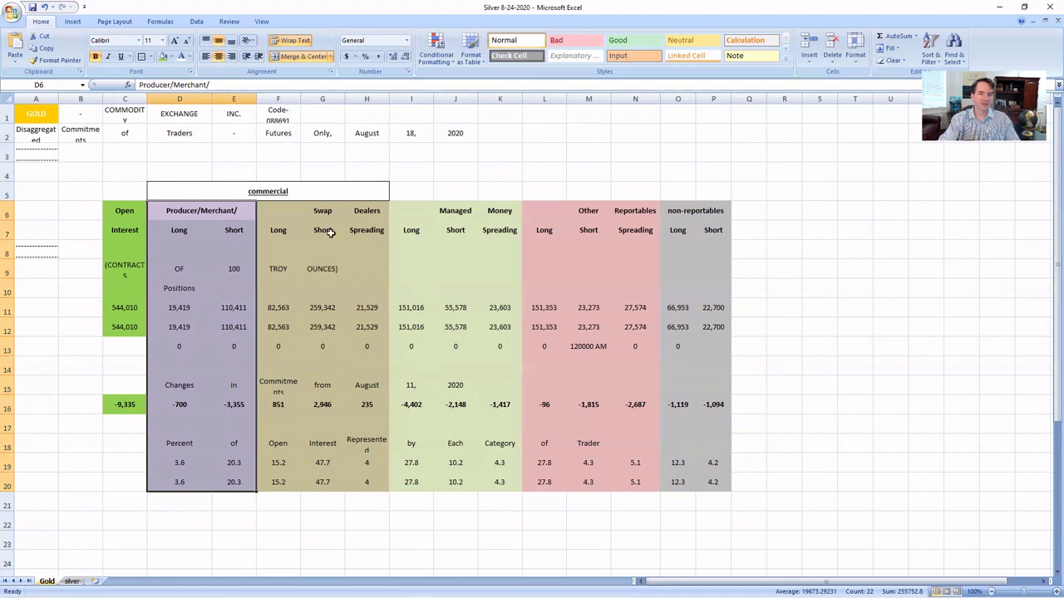
drag(279, 215, 373, 477)
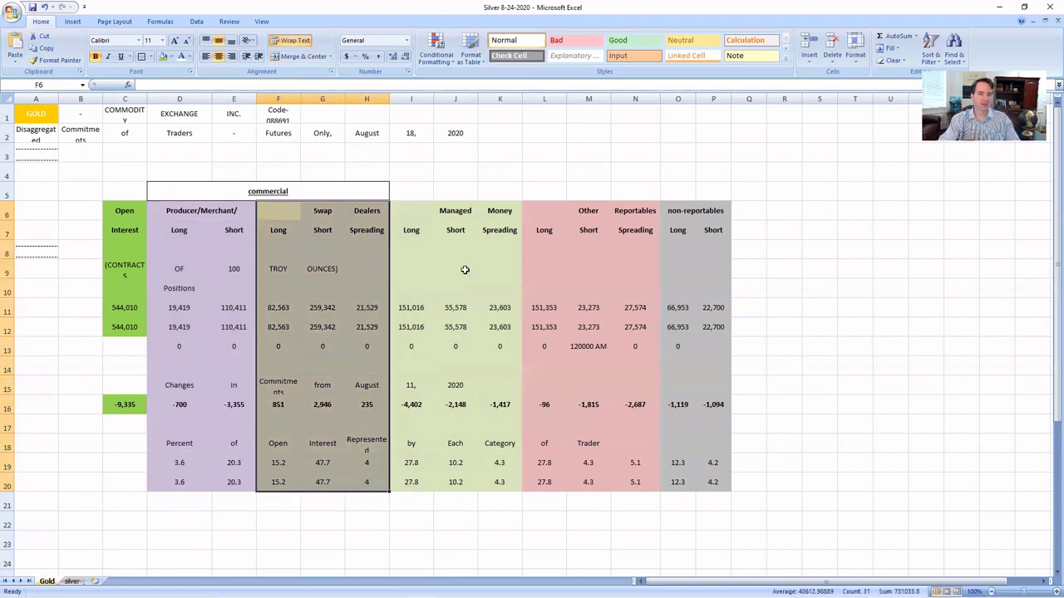
drag(404, 212, 499, 481)
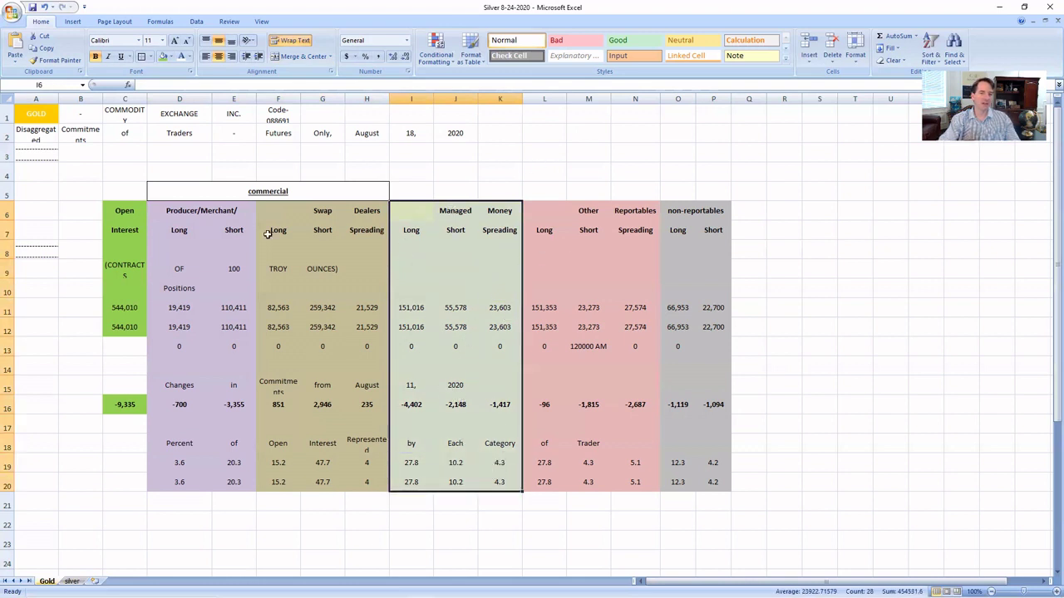
drag(172, 208, 241, 480)
drag(275, 210, 369, 479)
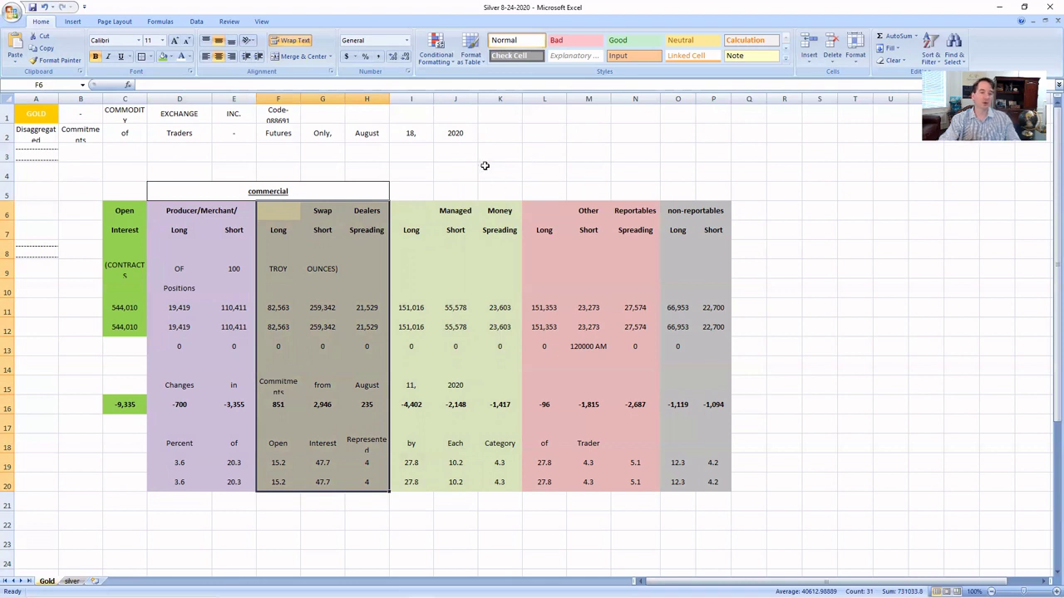
click(501, 192)
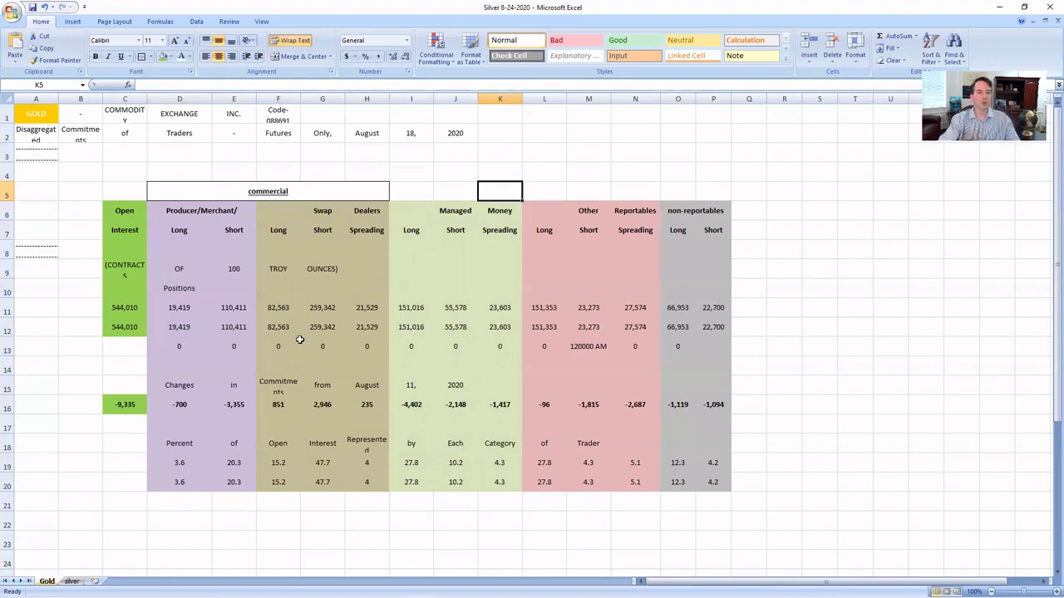
Step: Switch to the silver sheet and examine the weekly change in open interest in C16
key(ctrl+Page_Down)
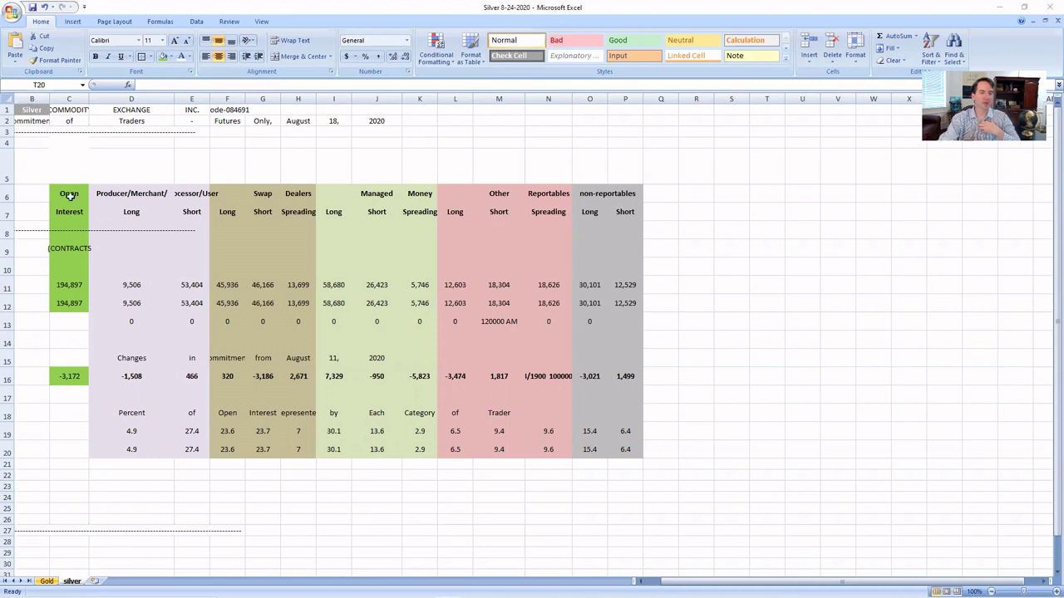
drag(69, 196, 75, 380)
click(75, 379)
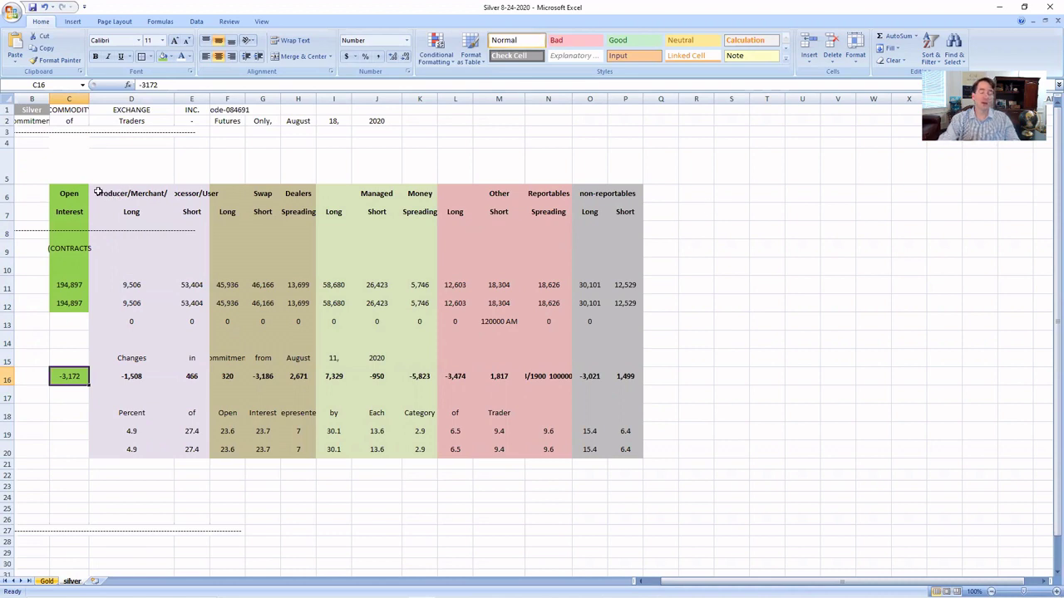
Step: Highlight the silver Producer/Merchant block and examine its weekly long and short changes in D16:E16
drag(96, 191, 192, 451)
click(179, 379)
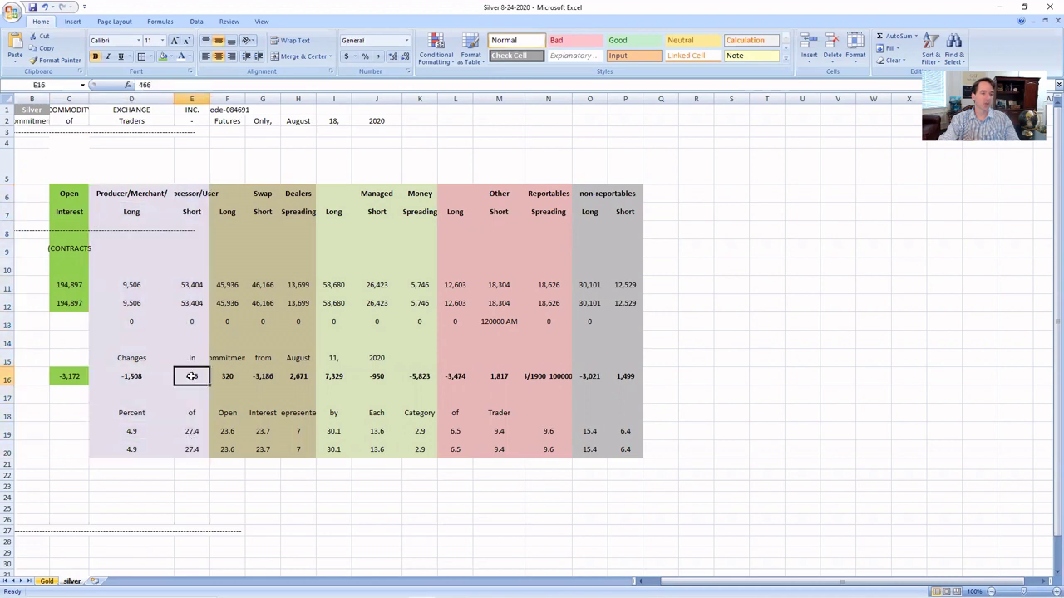
click(131, 379)
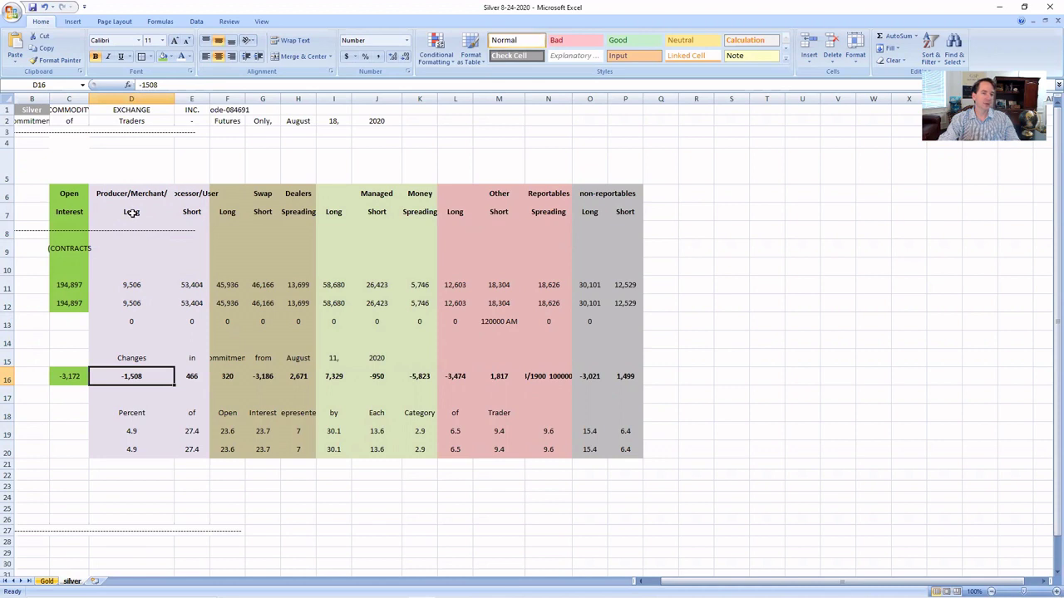
drag(130, 378, 192, 375)
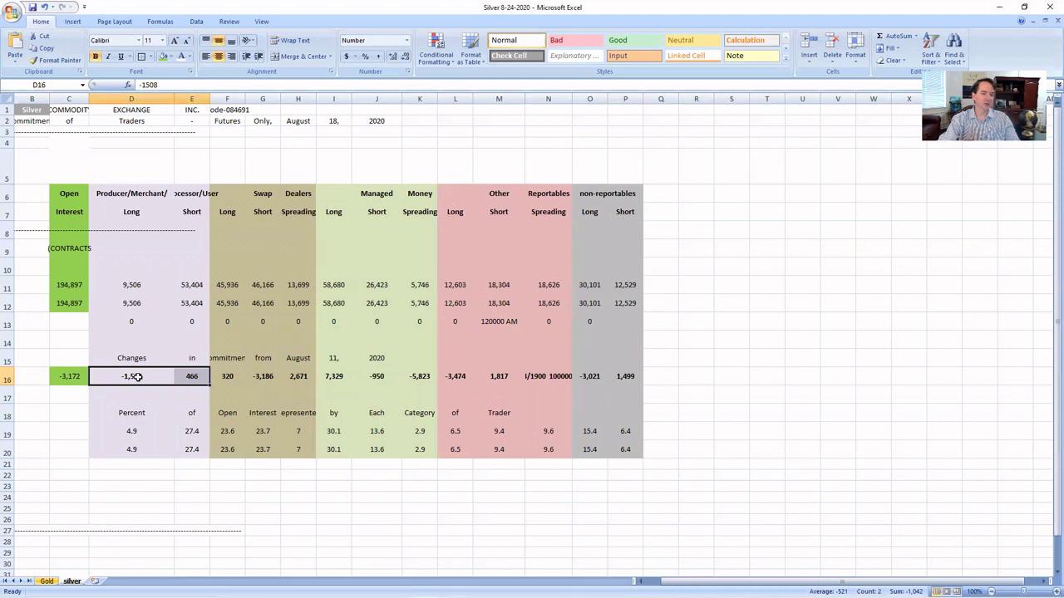
Step: Examine the silver Swap Dealers short change in G16 and highlight the combined commercial block D6:H20
click(229, 390)
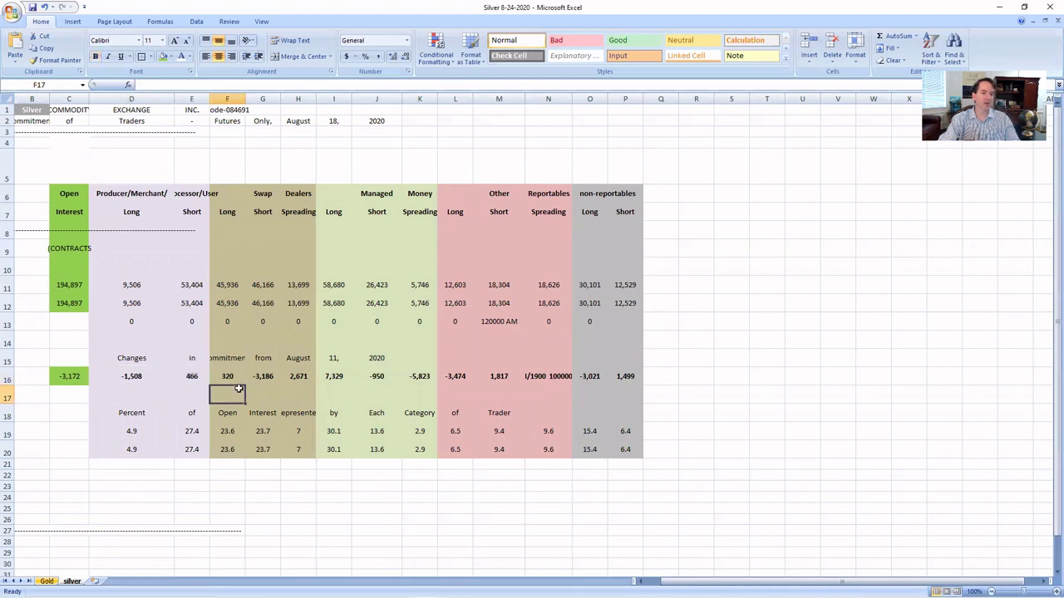
click(270, 378)
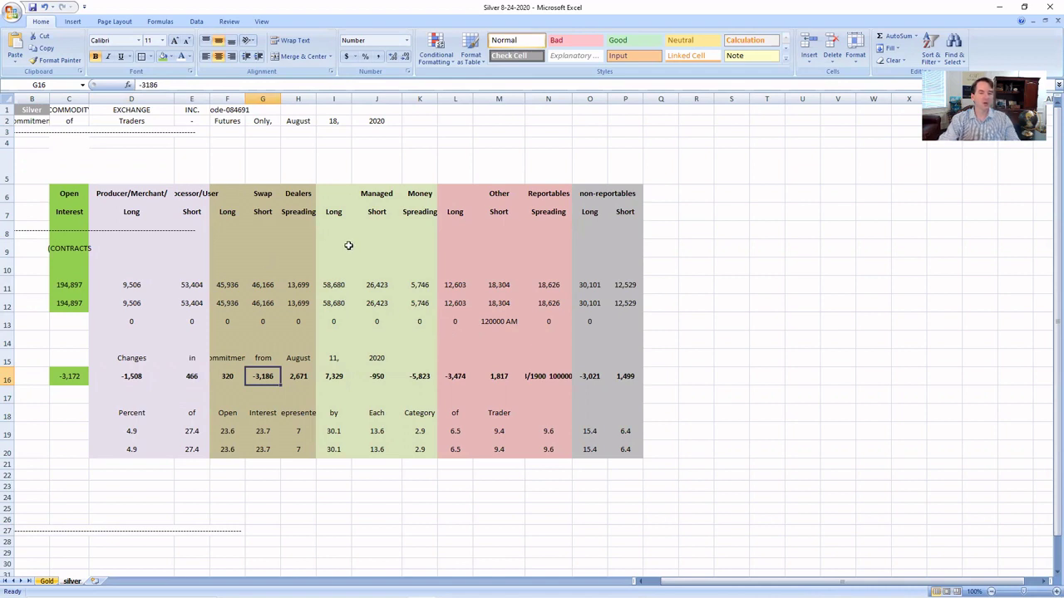
drag(110, 193, 295, 449)
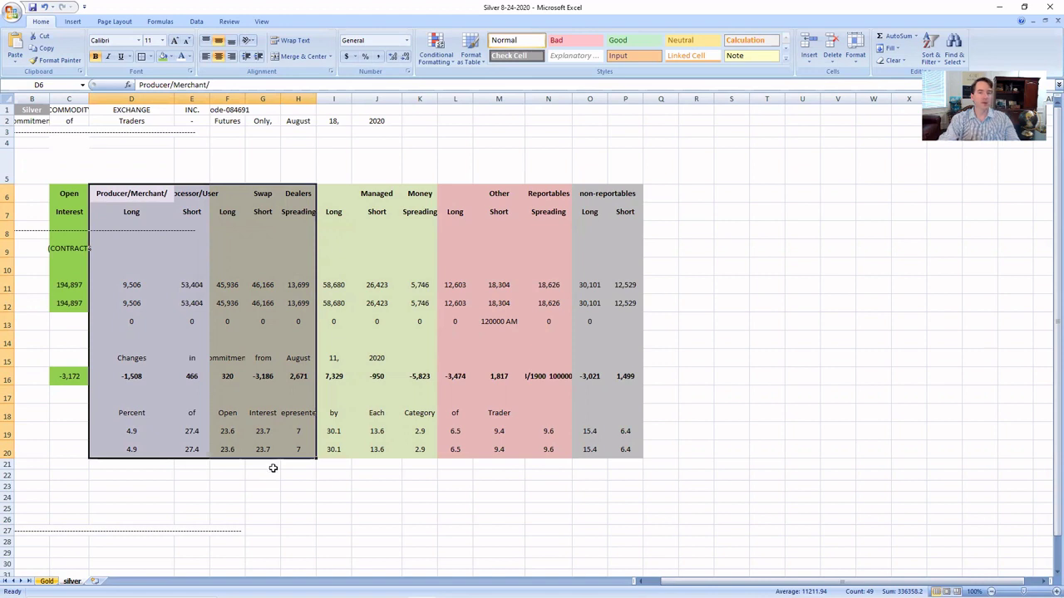
click(264, 378)
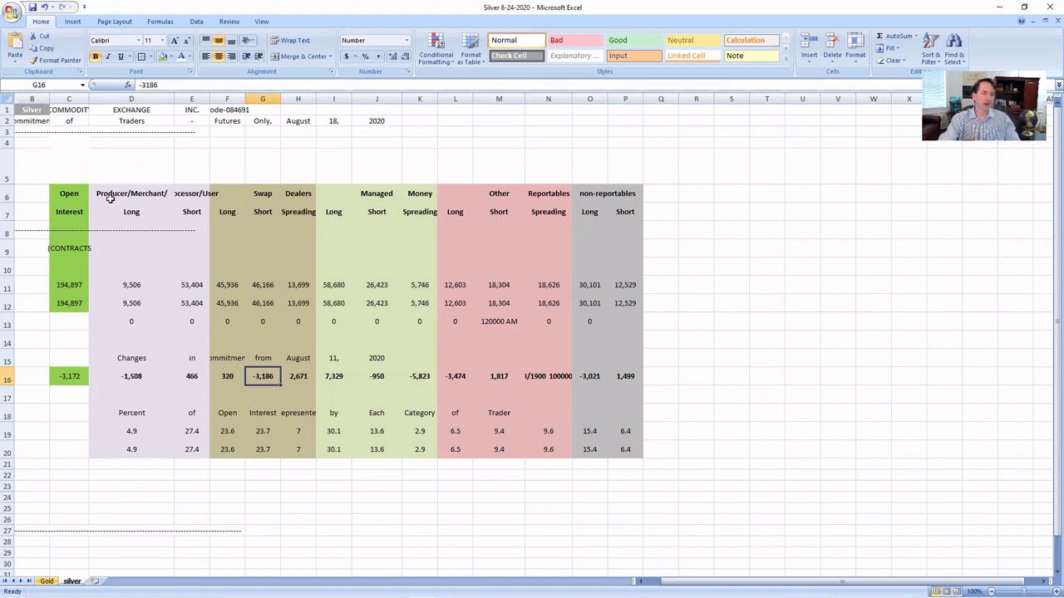
Step: Highlight the silver Producer/Merchant block D6:E20 and Swap Dealers block F6:H20 separately, and return to the short change in G16
drag(110, 198, 204, 447)
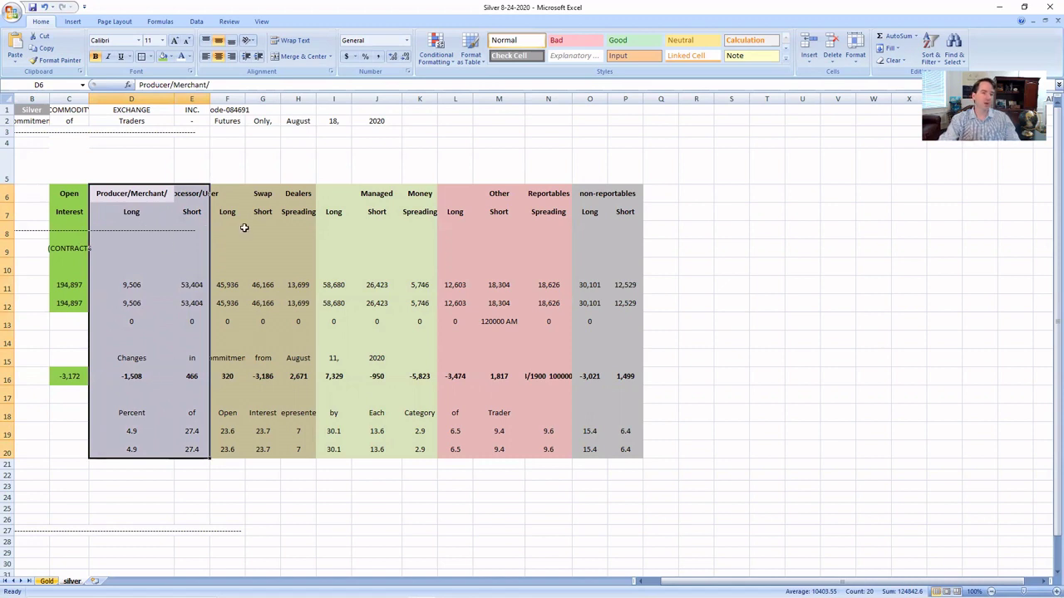
drag(229, 190, 306, 441)
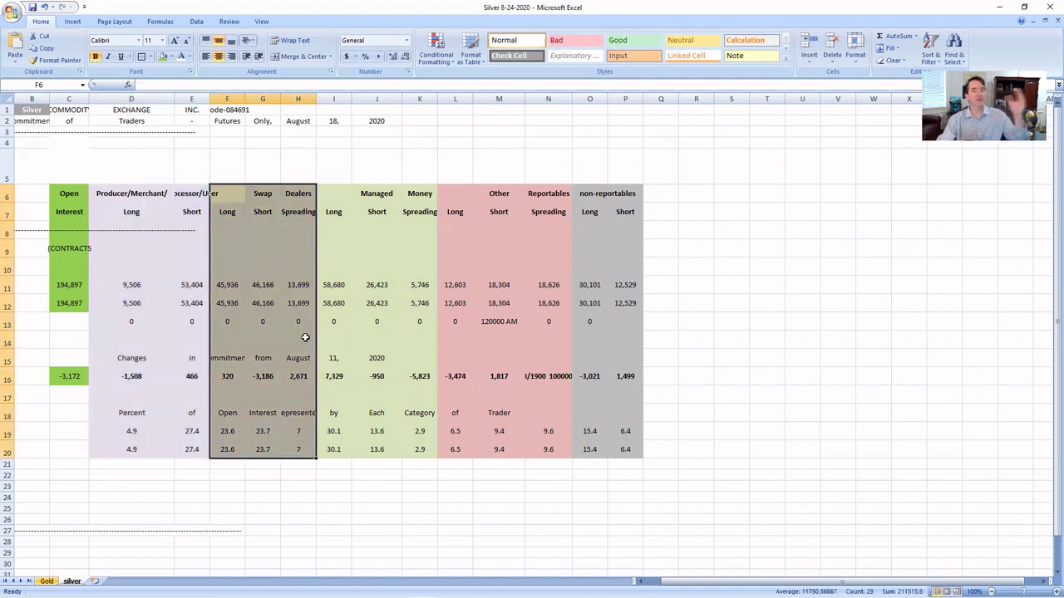
click(338, 244)
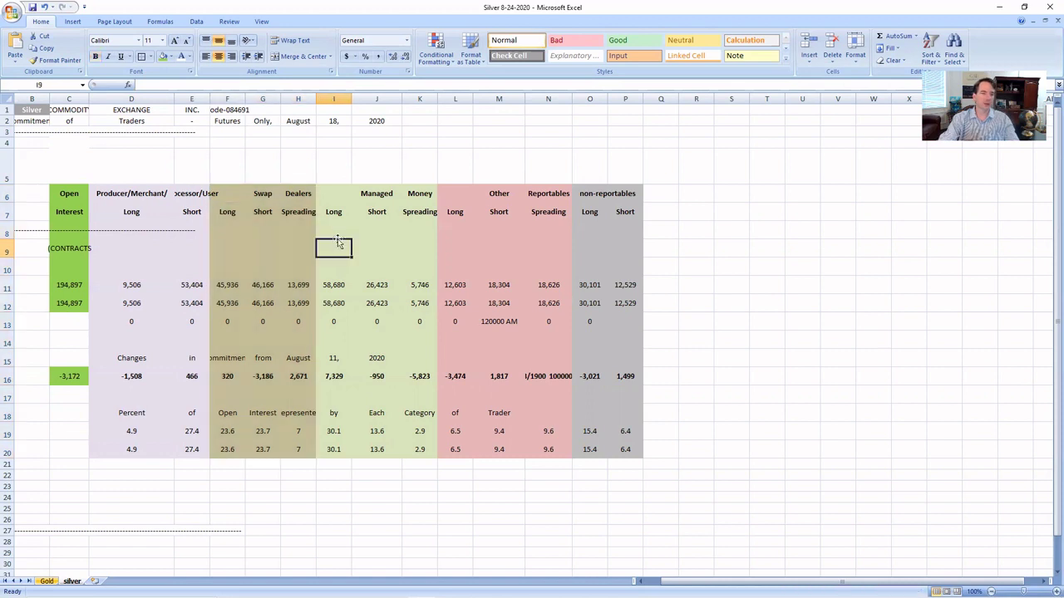
click(259, 378)
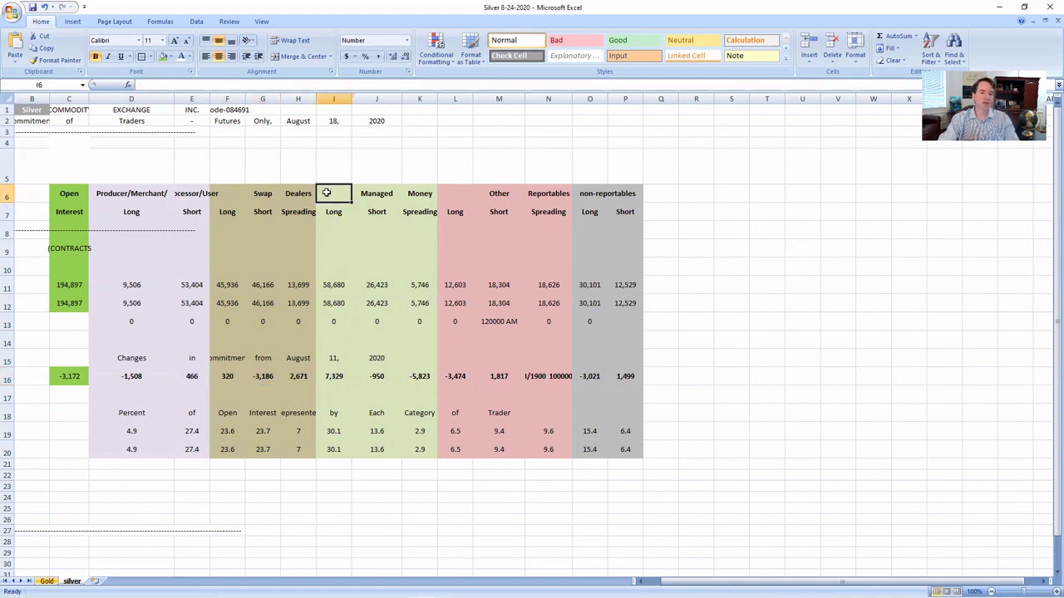
Step: Examine the silver Managed Money weekly changes in J16 and I16 and highlight the block I6:K20
click(371, 377)
click(329, 378)
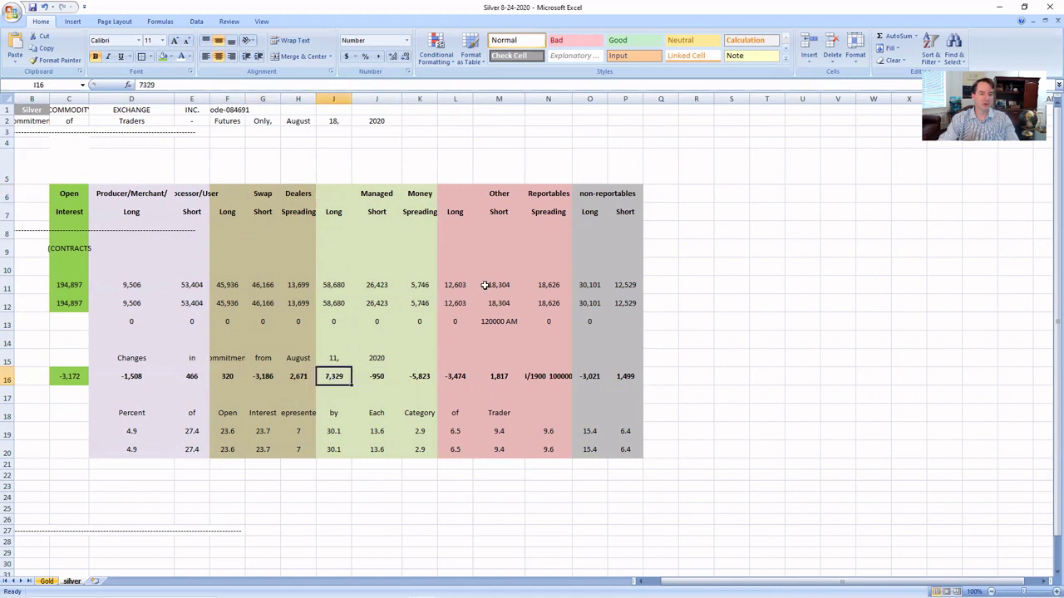
drag(335, 196, 427, 446)
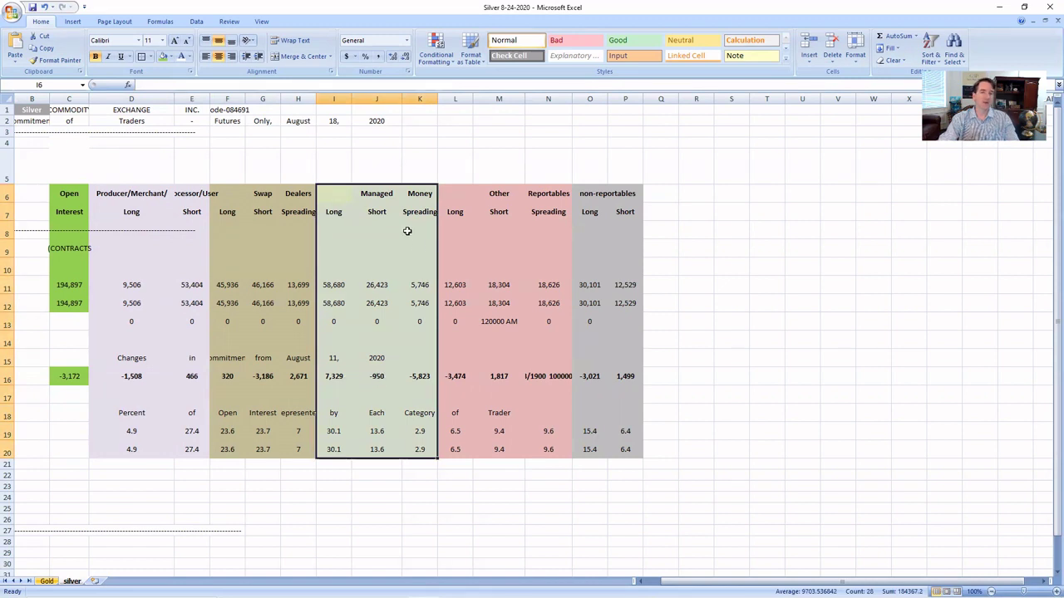
Step: Highlight the silver Other Reportables heading and examine its weekly long and short changes in L16 and M16
drag(459, 196, 550, 196)
click(494, 377)
click(458, 381)
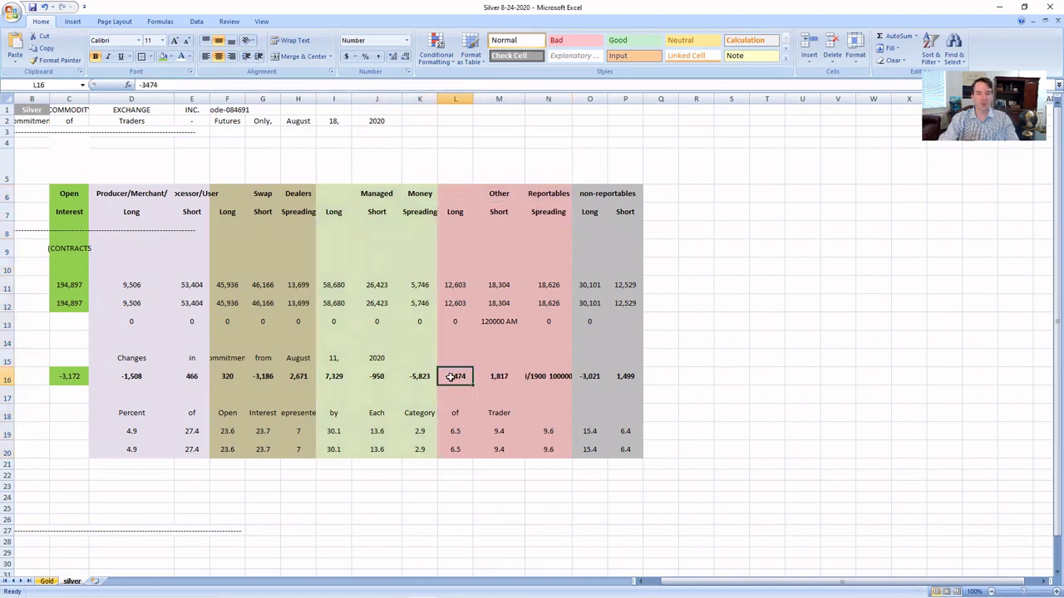
click(503, 376)
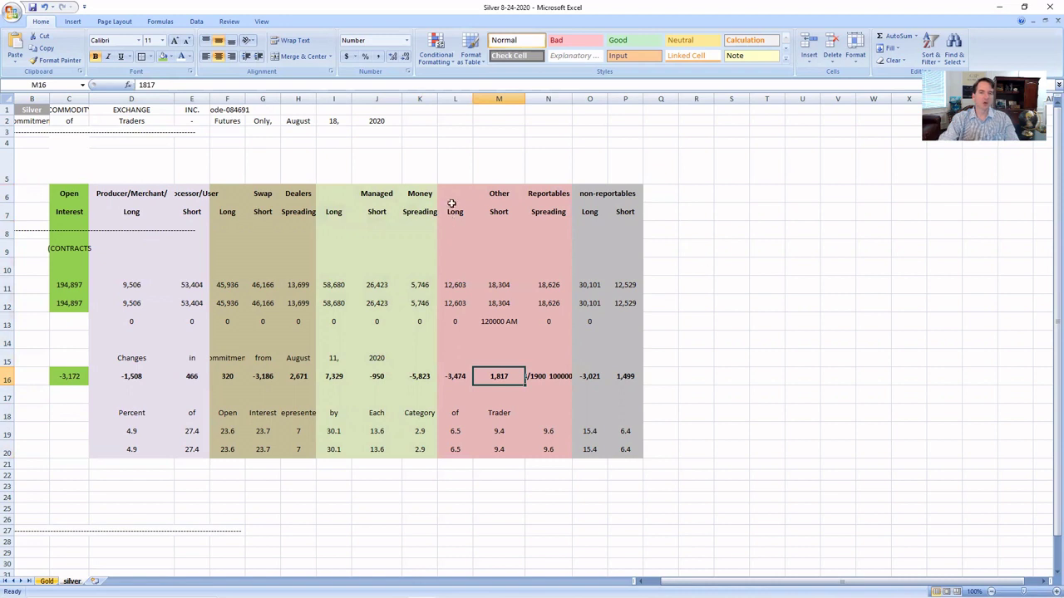
Step: Highlight three silver category blocks one at a time: Other Reportables L6:N20, Producer/Merchant D6:E20 and Swap Dealers F6:H20
drag(449, 195, 546, 452)
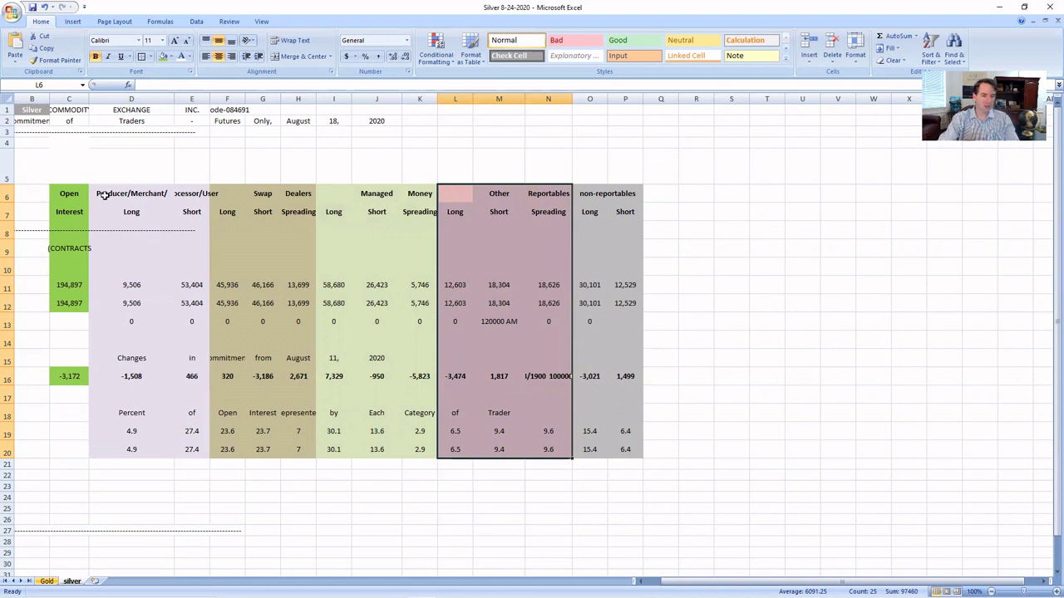
drag(106, 197, 196, 449)
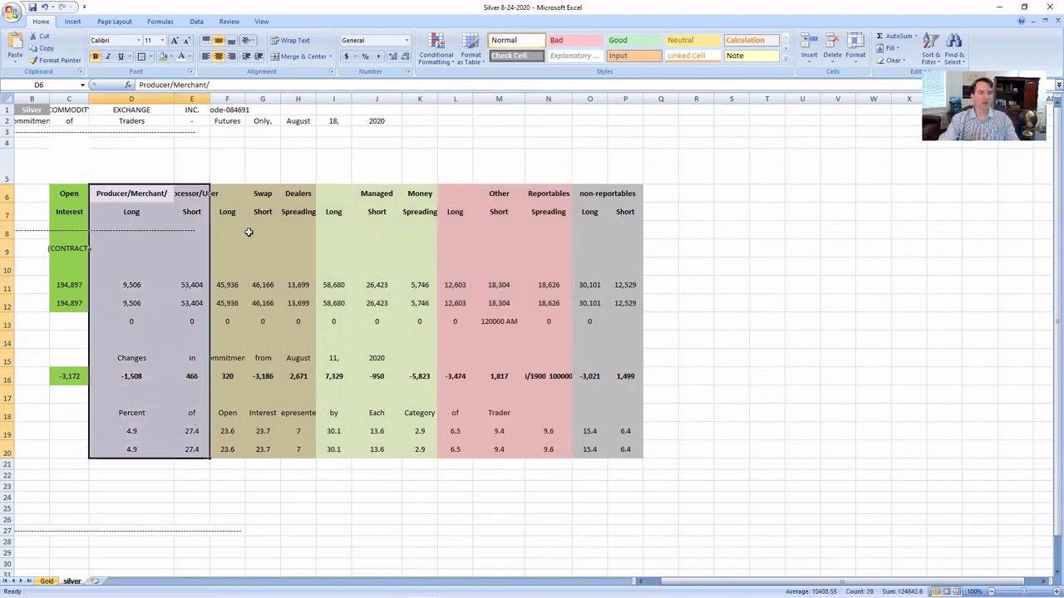
drag(216, 193, 306, 451)
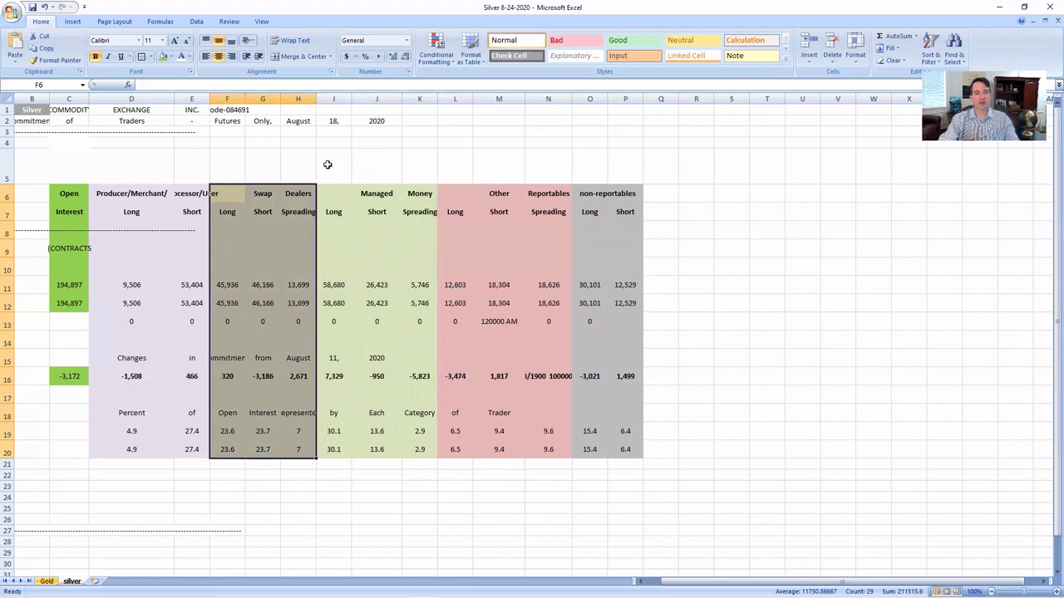
key(Delete)
key(ctrl+z)
click(379, 158)
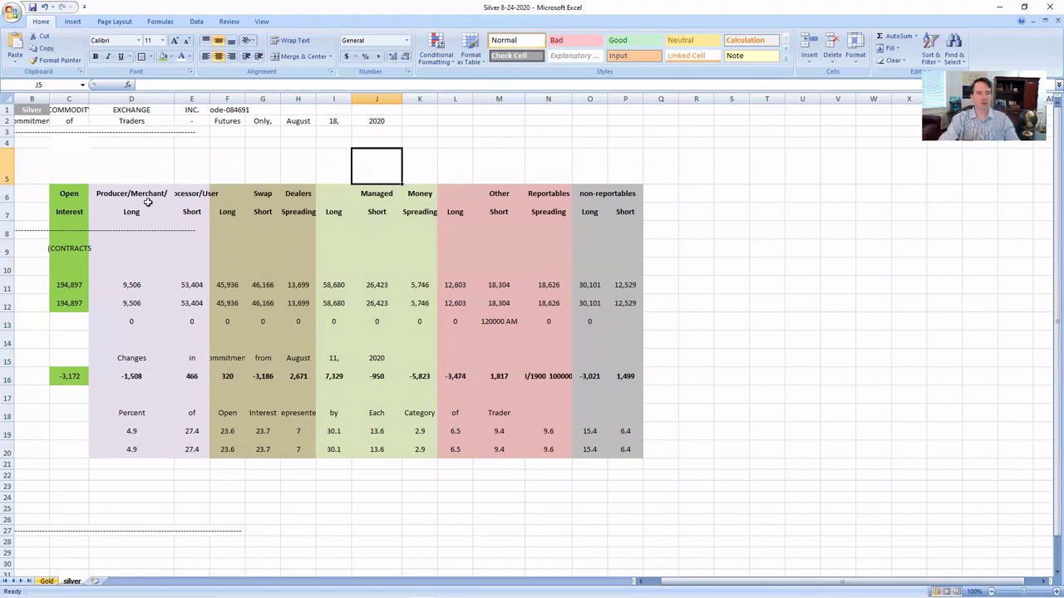
Step: Highlight the silver commercial blocks again, Producer/Merchant D6:E20 followed by Swap Dealers F6:H20, and clear the highlight at empty cell L5
drag(148, 202, 202, 450)
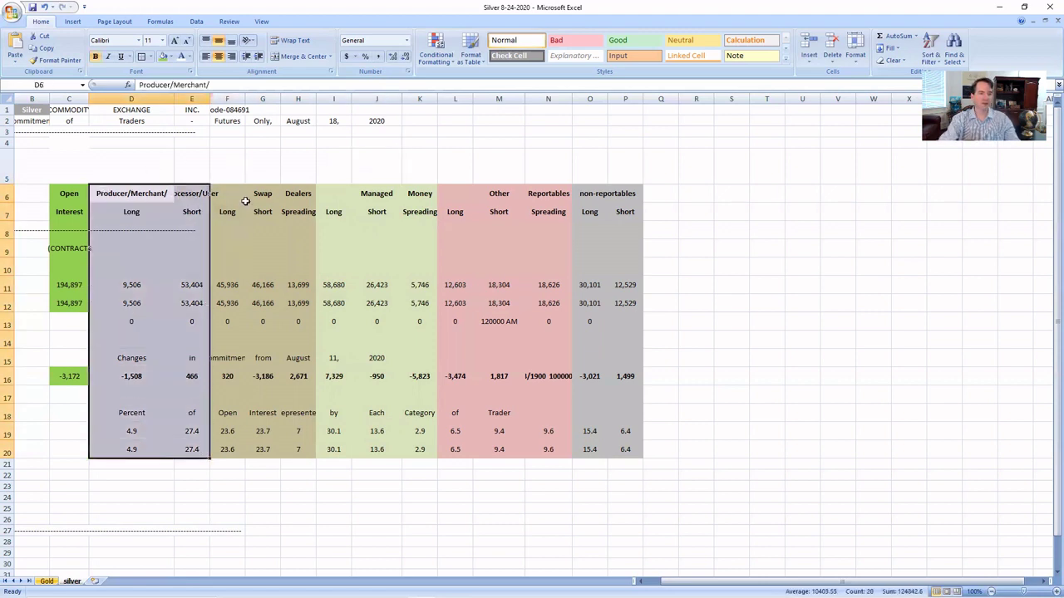
drag(221, 192, 310, 453)
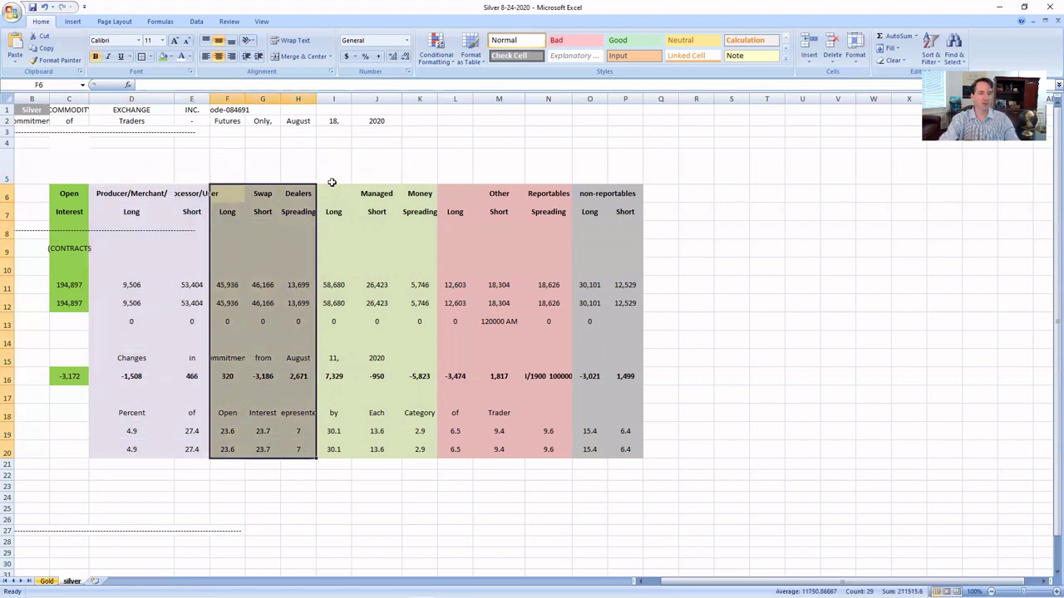
click(451, 162)
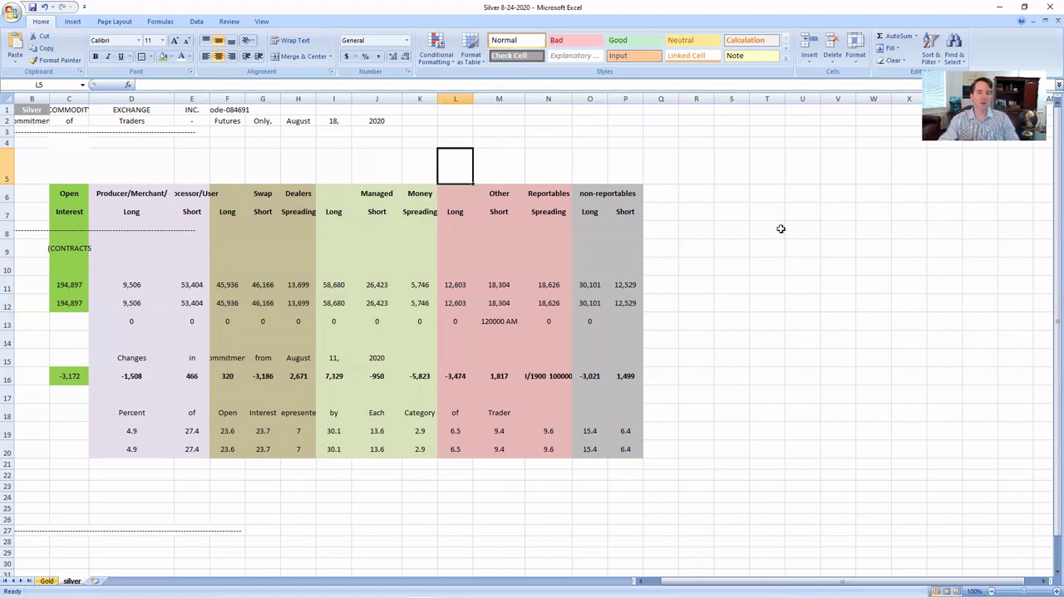
Step: Highlight the entire silver table C6:P20, from Open Interest through non-reportables, and clear the highlight below the table
click(48, 464)
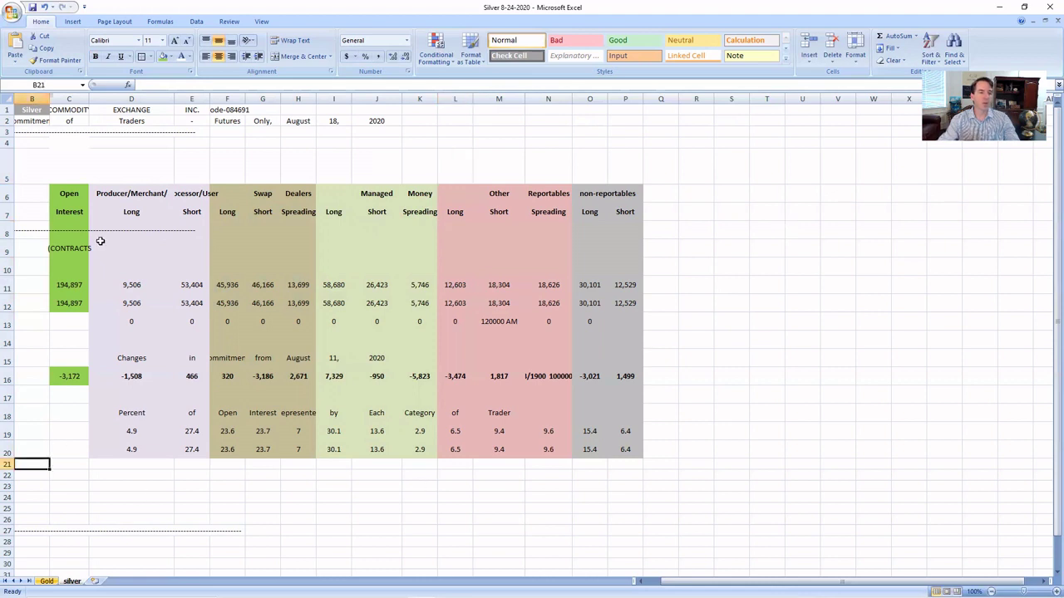
drag(56, 193, 612, 457)
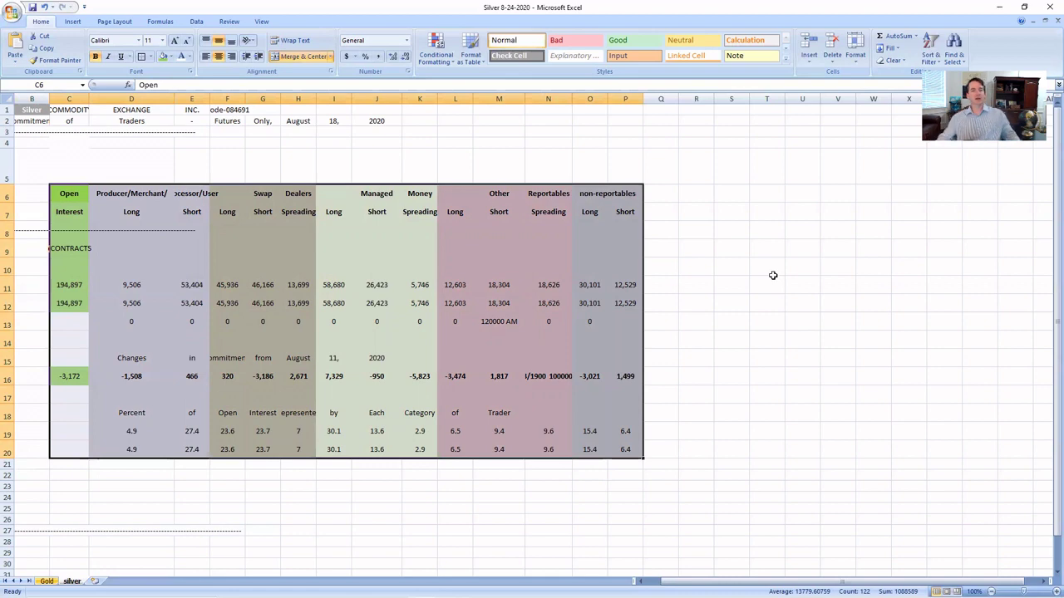
click(146, 542)
Step: Return to the Gold sheet to view its full table, placing the selection on empty cell L3 above it
click(46, 581)
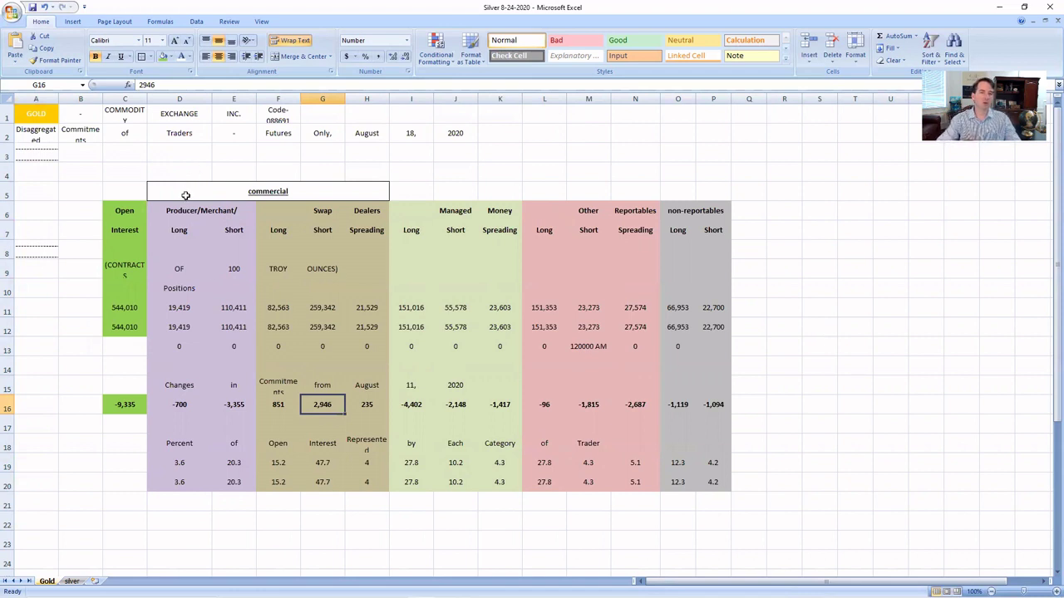
click(544, 167)
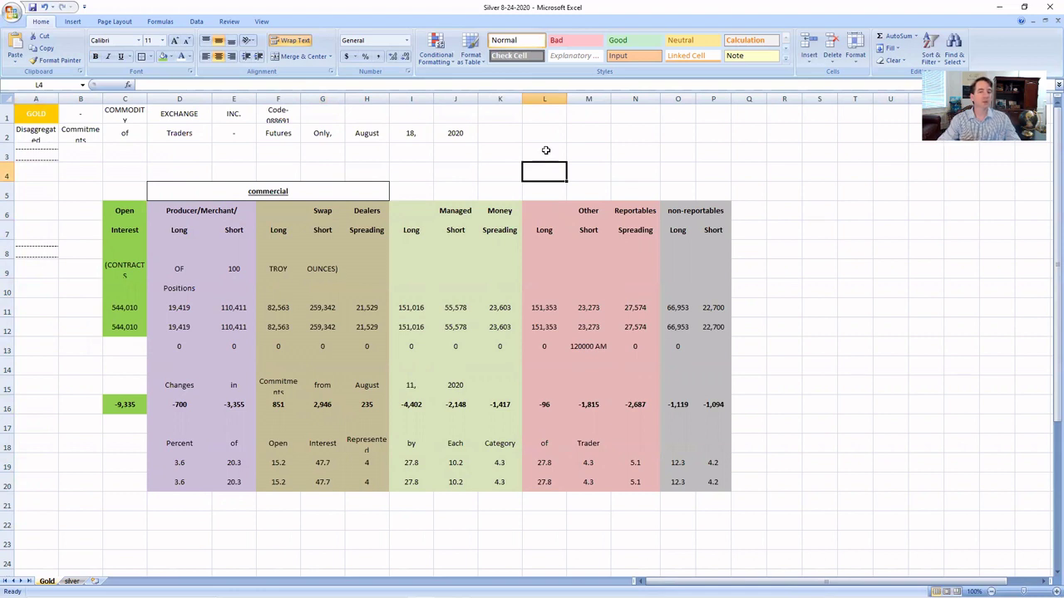
click(555, 151)
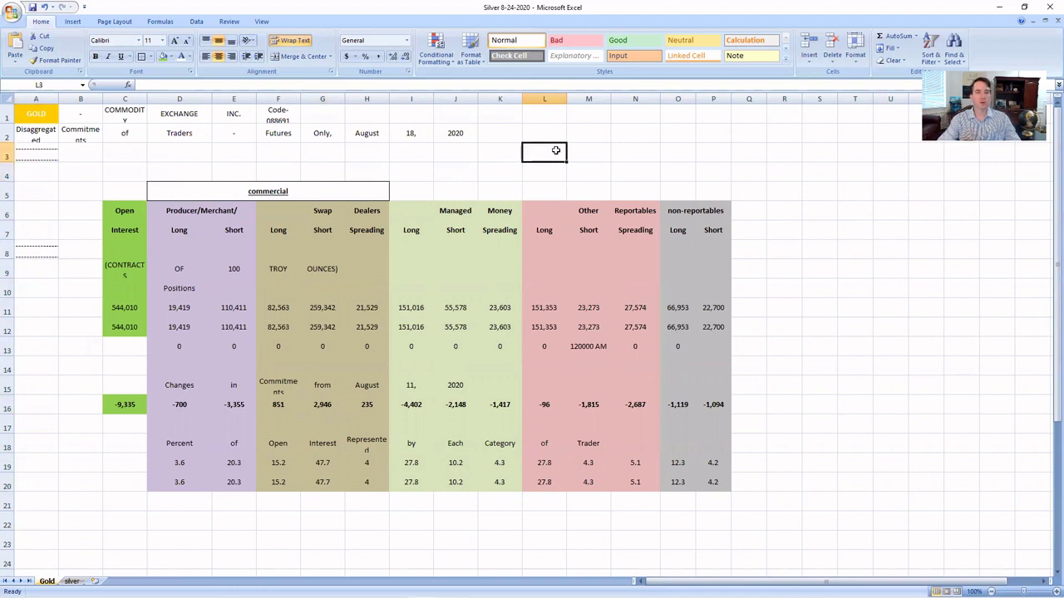